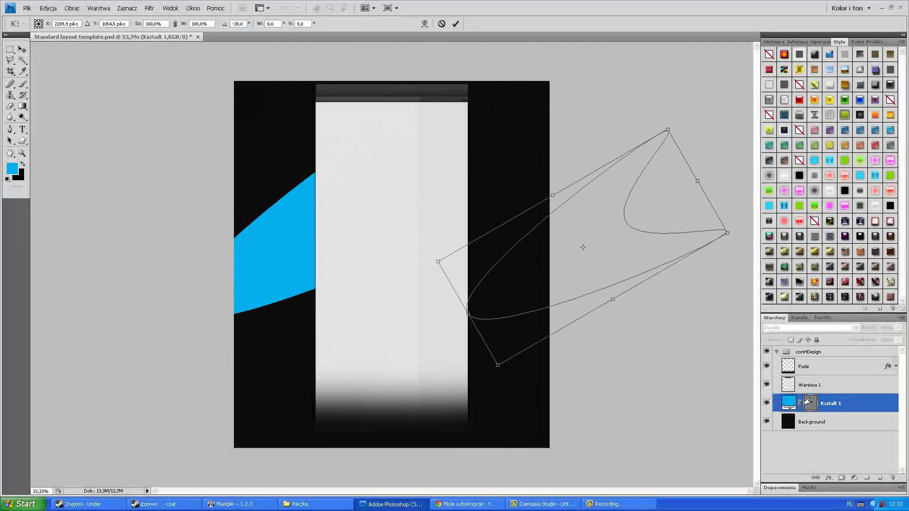
Move the blue curved shape into the top-right corner and put a horizontally flipped copy top-left
{"action": "left_click_drag", "start_coordinate": [582, 248], "coordinate": [555, 118]}
{"action": "right_click", "coordinate": [506, 146]}
{"action": "left_click", "coordinate": [521, 228]}
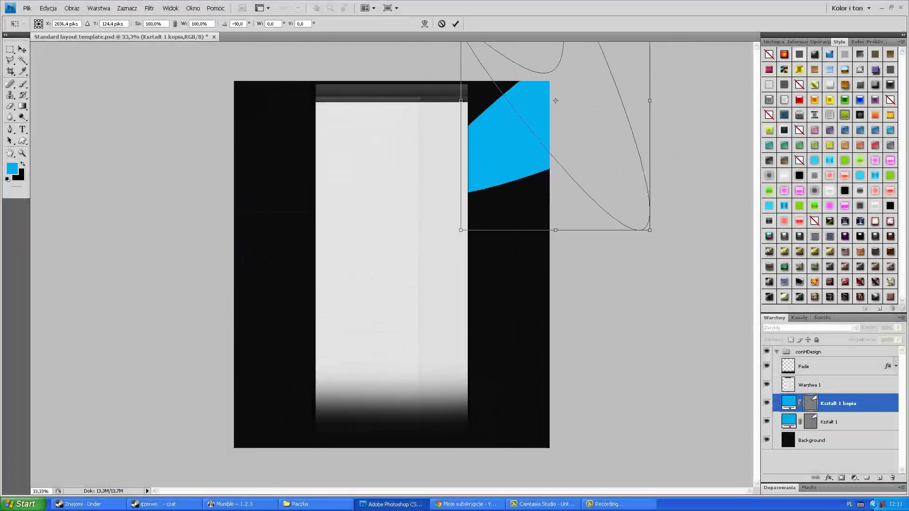
{"action": "left_click_drag", "start_coordinate": [219, 135], "coordinate": [202, 114]}
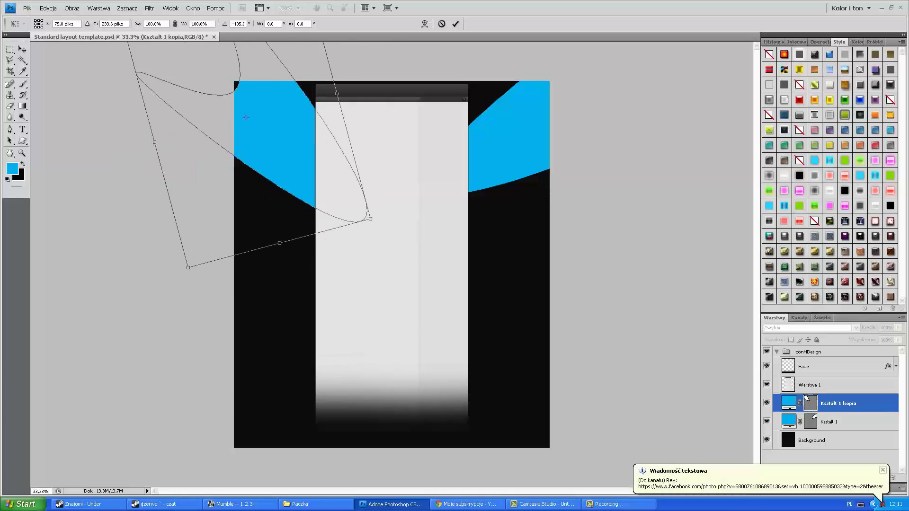
{"action": "key", "text": "Return"}
{"action": "key", "text": "alt+bracketleft"}
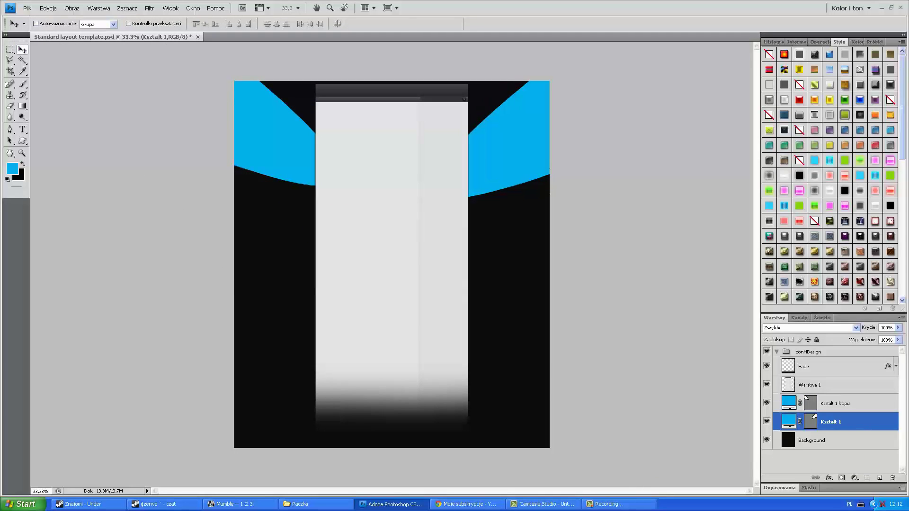
Duplicate the left blue shape and give the copy a dark red Color Overlay
{"action": "right_click", "coordinate": [262, 125]}
{"action": "left_click", "coordinate": [284, 139]}
{"action": "key", "text": "ctrl+j"}
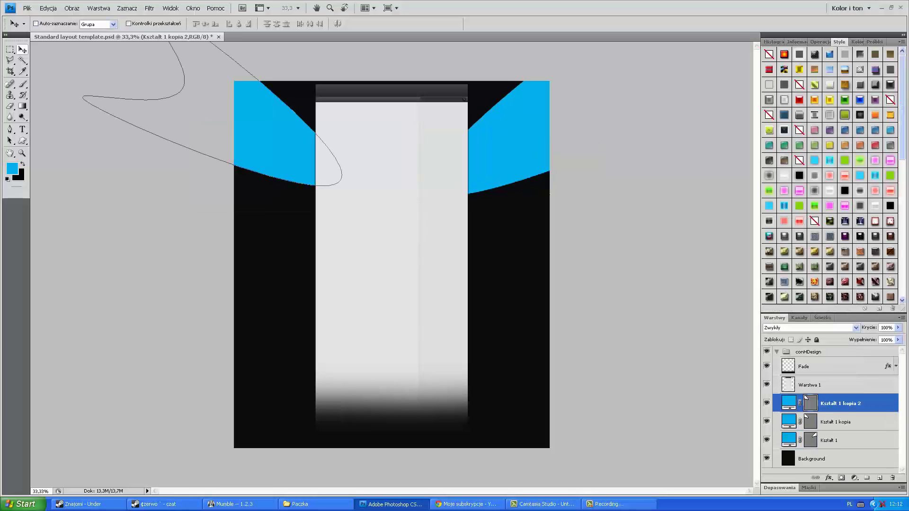
{"action": "double_click", "coordinate": [857, 404]}
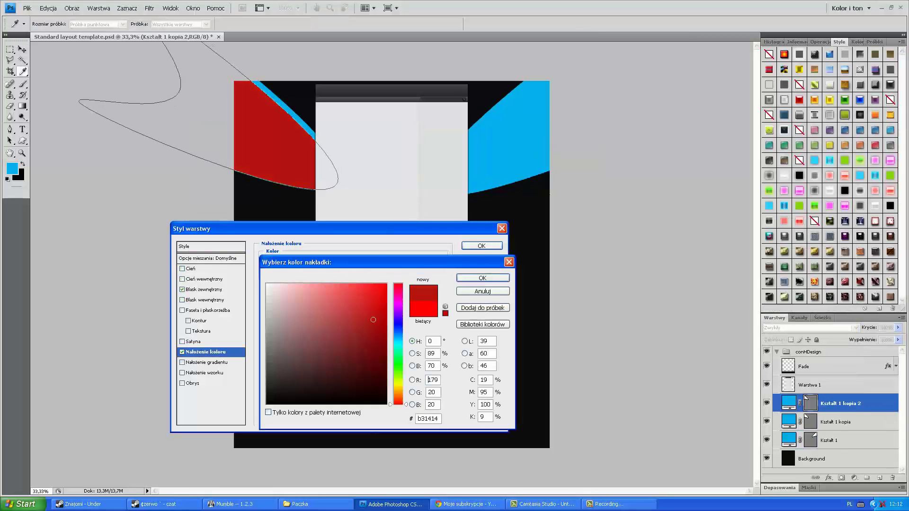
{"action": "key", "text": "Return"}
Duplicate the right blue shape with a dark red overlay, then rasterize the red layer
{"action": "right_click", "coordinate": [467, 138]}
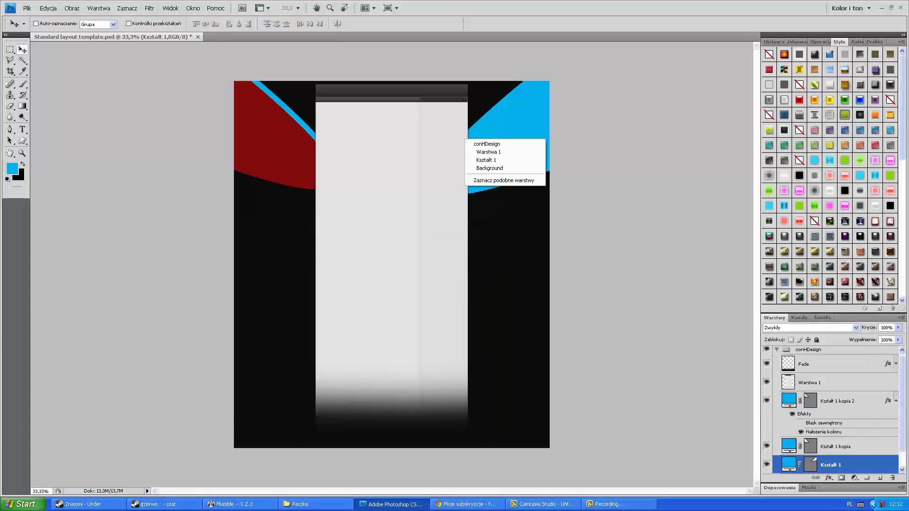
{"action": "left_click", "coordinate": [478, 156]}
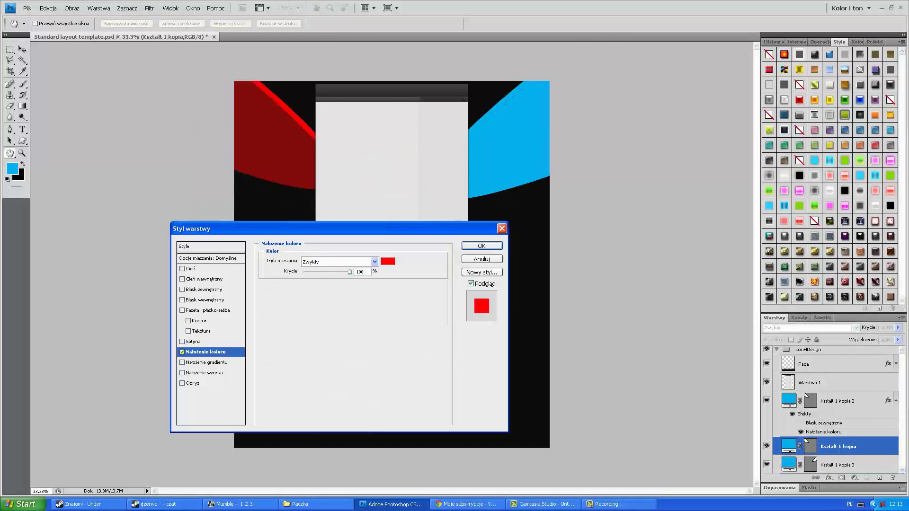
{"action": "key", "text": "Return"}
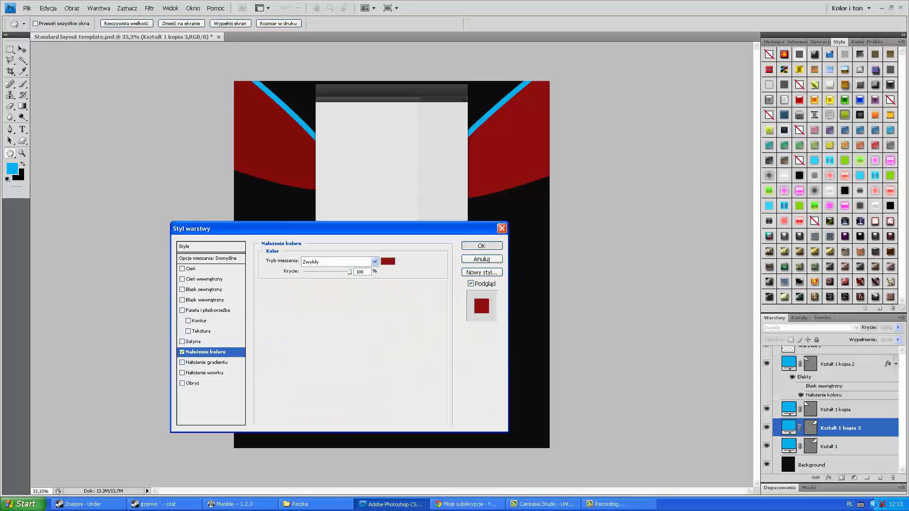
{"action": "key", "text": "Return"}
{"action": "right_click", "coordinate": [834, 371]}
{"action": "left_click", "coordinate": [824, 360]}
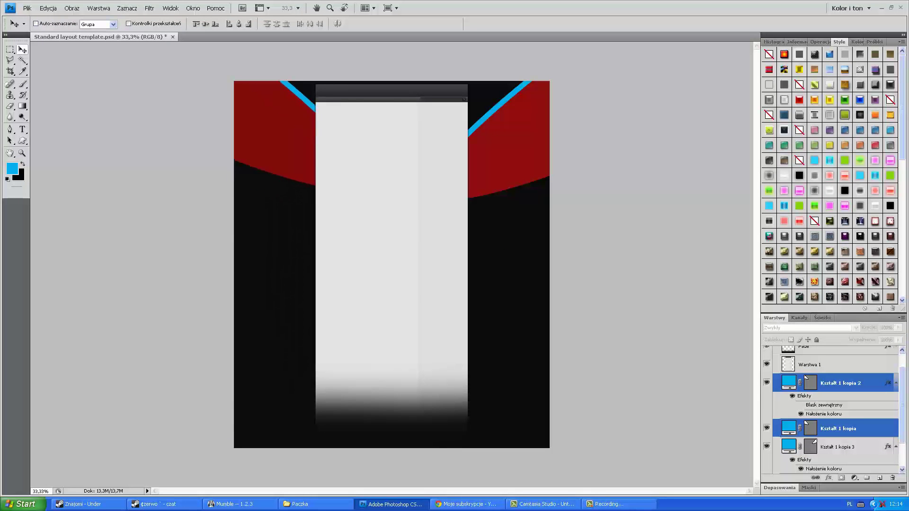
Remove the stray line and commit the vertical white STRANGER text on the left
{"action": "left_click_drag", "start_coordinate": [561, 196], "coordinate": [560, 196]}
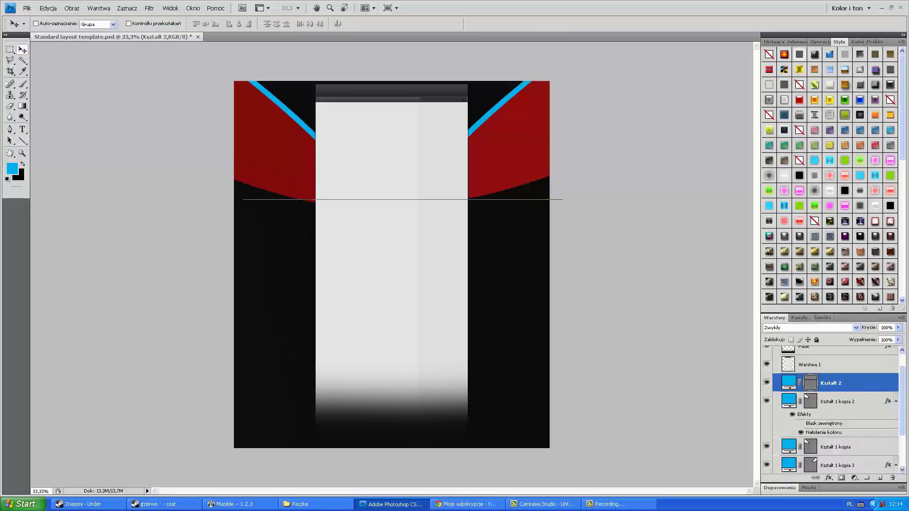
{"action": "key", "text": "alt+bracketleft"}
{"action": "key", "text": "shift+alt+bracketleft"}
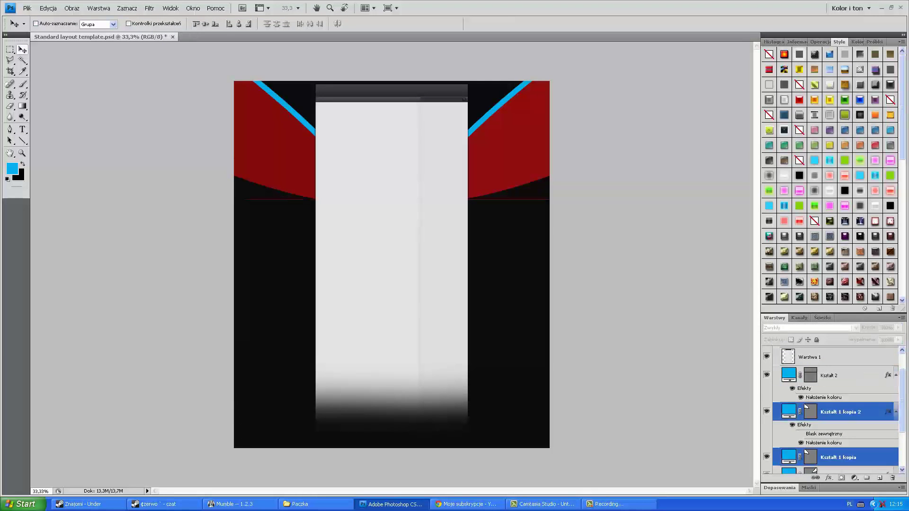
{"action": "key", "text": "ctrl+alt+z"}
{"action": "key", "text": "ctrl+alt+z"}
{"action": "type", "text": "STRANGE"}
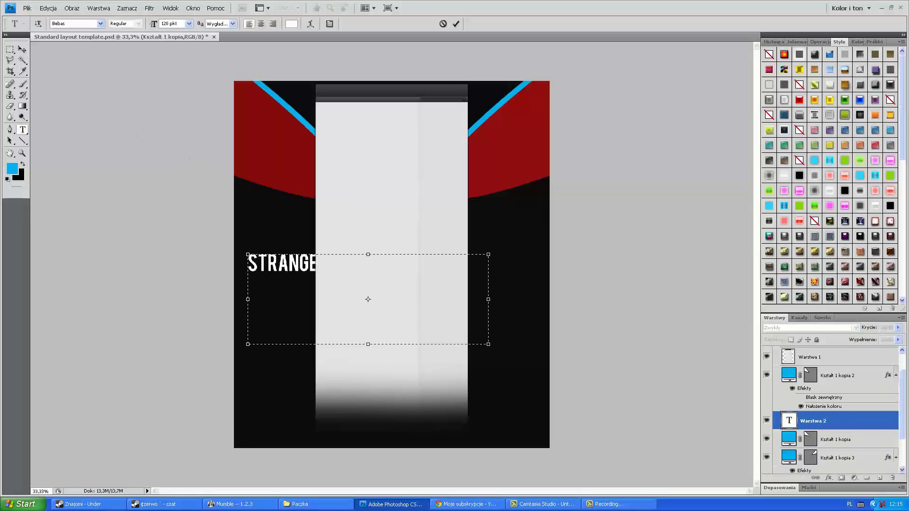
{"action": "key", "text": "ctrl+Return"}
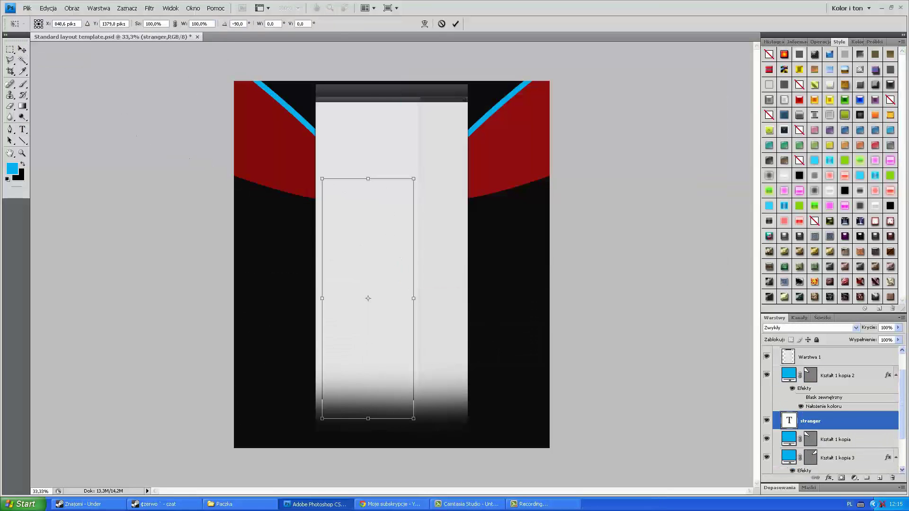
Give the red panel a Bevel and Emboss, then begin styling the STRANGER text
{"action": "double_click", "coordinate": [853, 376]}
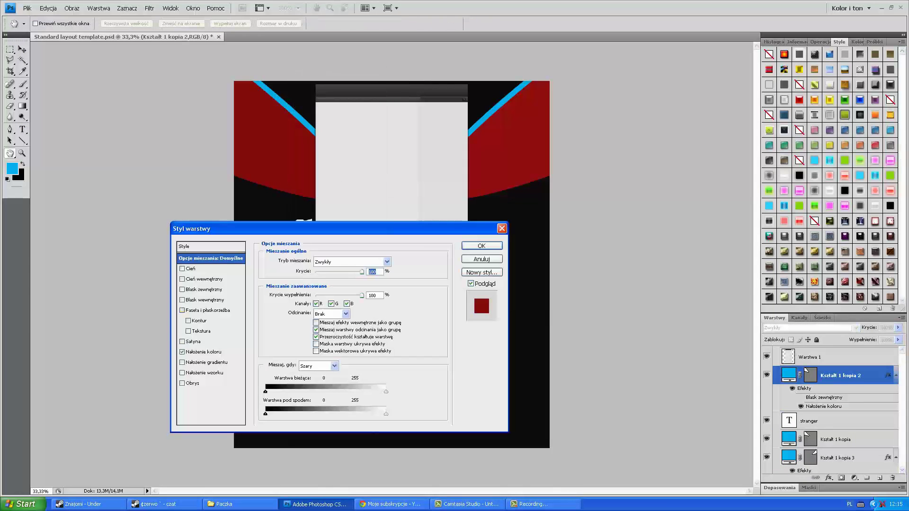
{"action": "left_click", "coordinate": [208, 310]}
{"action": "key", "text": "ctrl+plus"}
{"action": "key", "text": "ctrl+plus"}
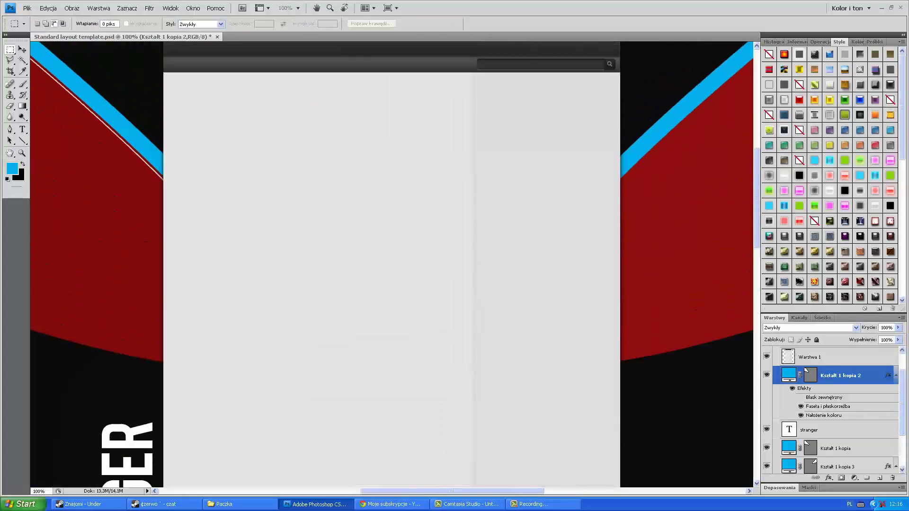
{"action": "key", "text": "ctrl+plus"}
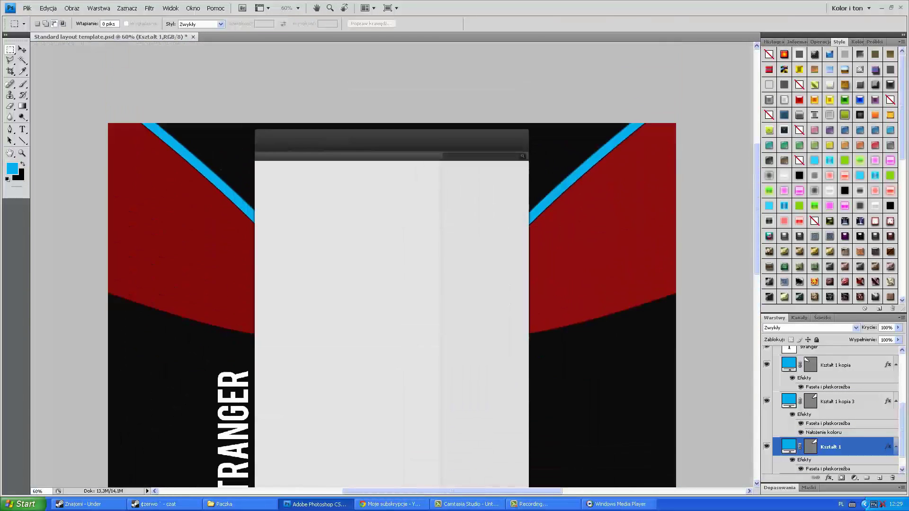
{"action": "scroll", "coordinate": [392, 266], "scroll_direction": "down", "scroll_amount": 2}
{"action": "scroll", "coordinate": [392, 266], "scroll_direction": "down", "scroll_amount": 3}
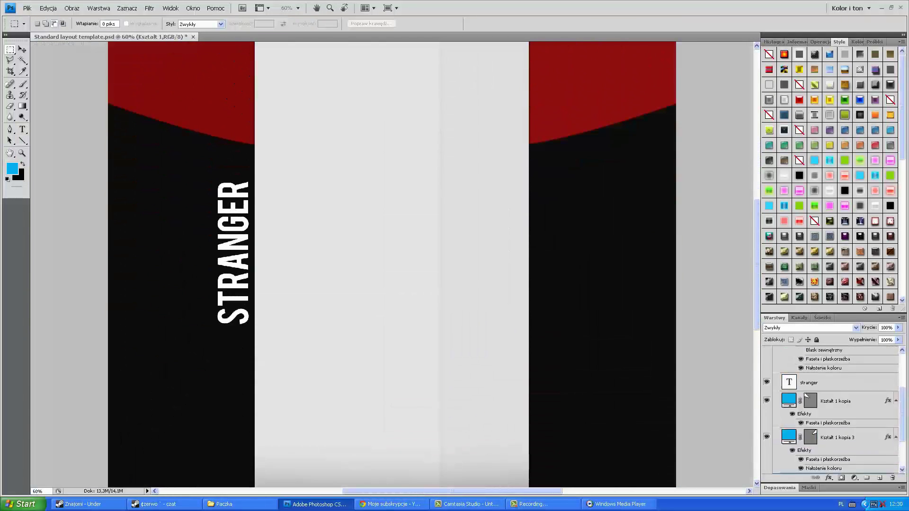
{"action": "scroll", "coordinate": [834, 410], "scroll_direction": "up", "scroll_amount": 1}
{"action": "double_click", "coordinate": [852, 405]}
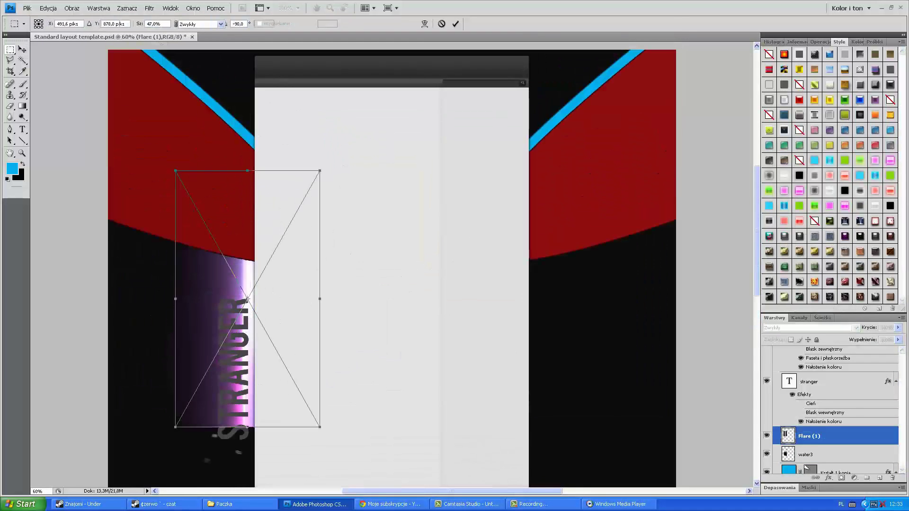
Apply the flare's placement and replace its contents with a red OpticalFlare image
{"action": "key", "text": "Return"}
{"action": "right_click", "coordinate": [817, 436]}
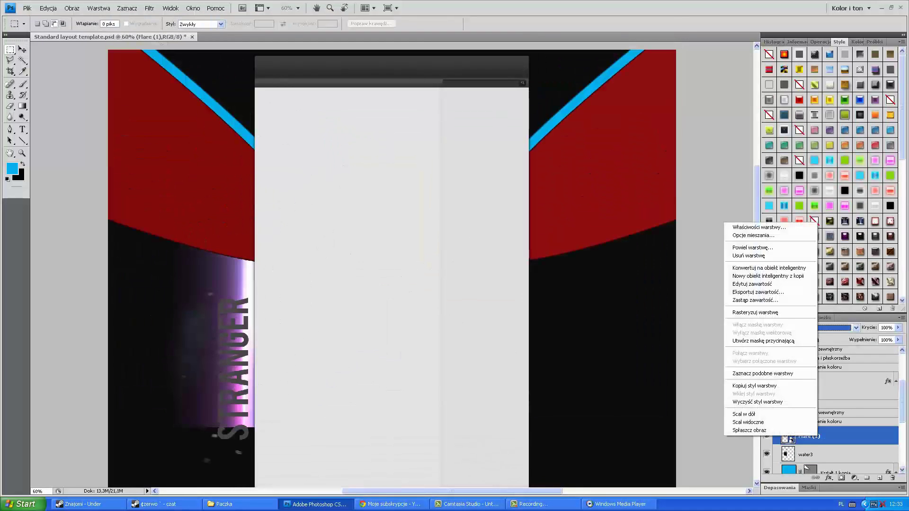
{"action": "left_click", "coordinate": [755, 300]}
{"action": "scroll", "coordinate": [473, 189], "scroll_direction": "down", "scroll_amount": 3}
{"action": "scroll", "coordinate": [474, 189], "scroll_direction": "down", "scroll_amount": 3}
{"action": "scroll", "coordinate": [473, 189], "scroll_direction": "down", "scroll_amount": 3}
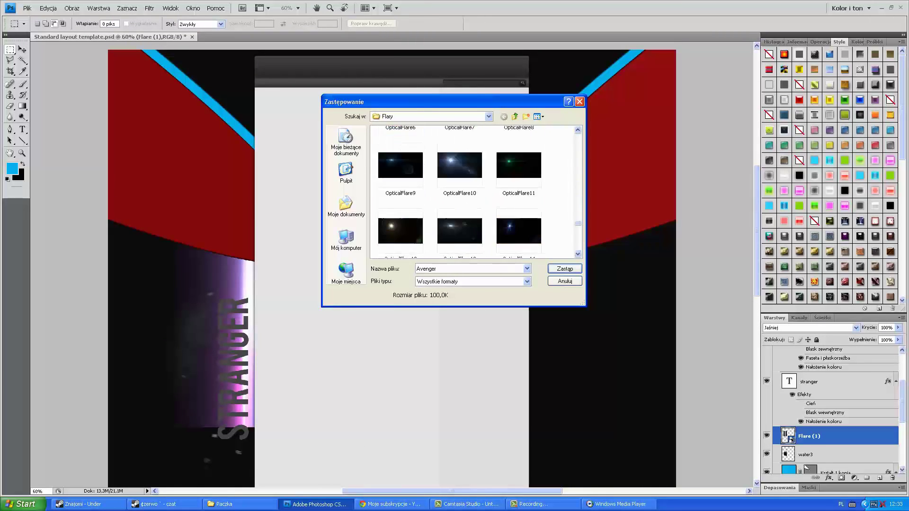
{"action": "double_click", "coordinate": [400, 232]}
Set the flare layer's blend mode to Lighten and erase its edges
{"action": "key", "text": "v"}
{"action": "left_click", "coordinate": [810, 328]}
{"action": "left_click", "coordinate": [805, 183]}
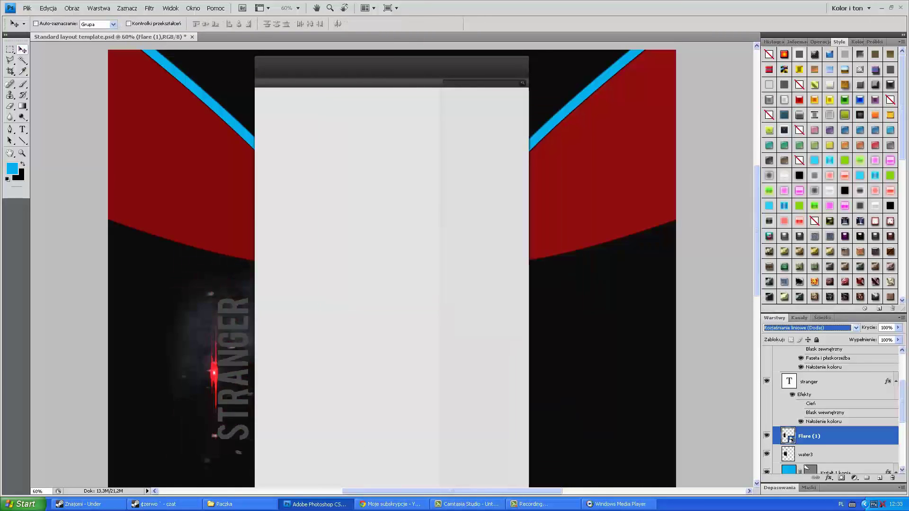
{"action": "key", "text": "e"}
{"action": "left_click", "coordinate": [810, 327]}
{"action": "left_click", "coordinate": [805, 255]}
{"action": "scroll", "coordinate": [392, 265], "scroll_direction": "down", "scroll_amount": 3}
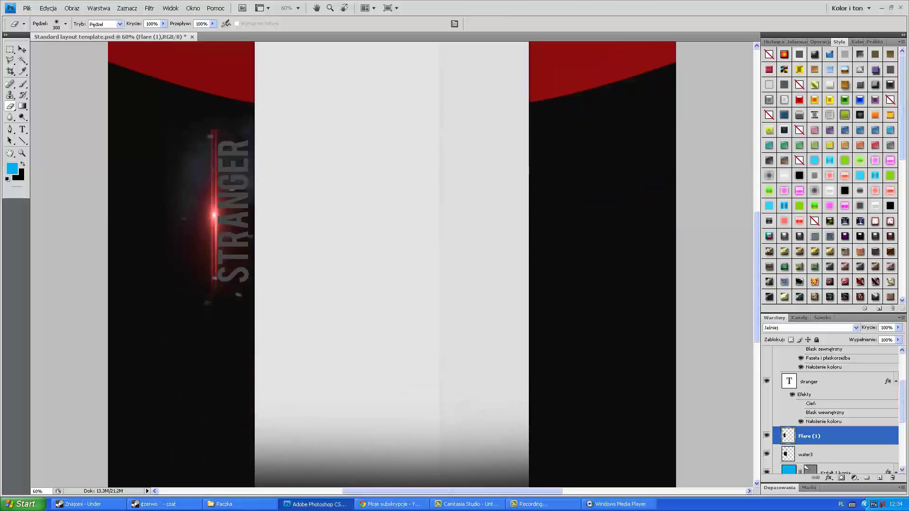
{"action": "scroll", "coordinate": [392, 265], "scroll_direction": "up", "scroll_amount": 3}
{"action": "key", "text": "v"}
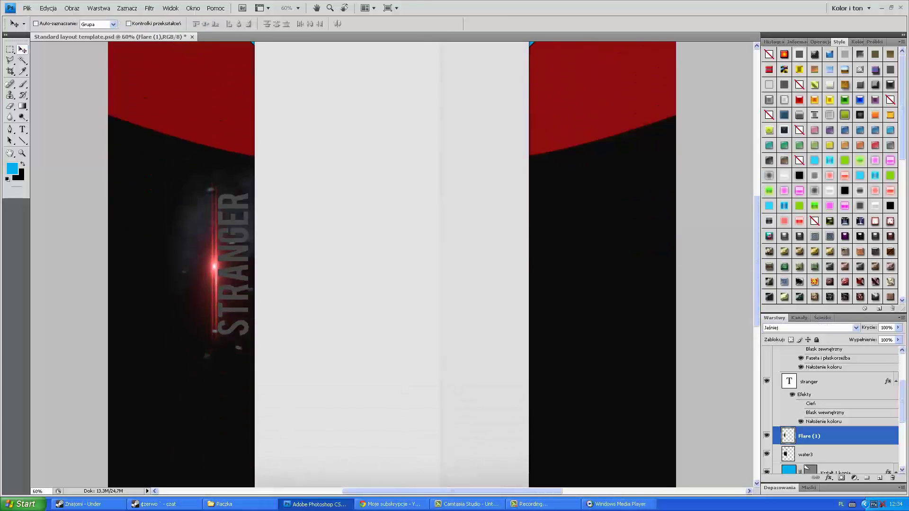
{"action": "key", "text": "ctrl+shift+n"}
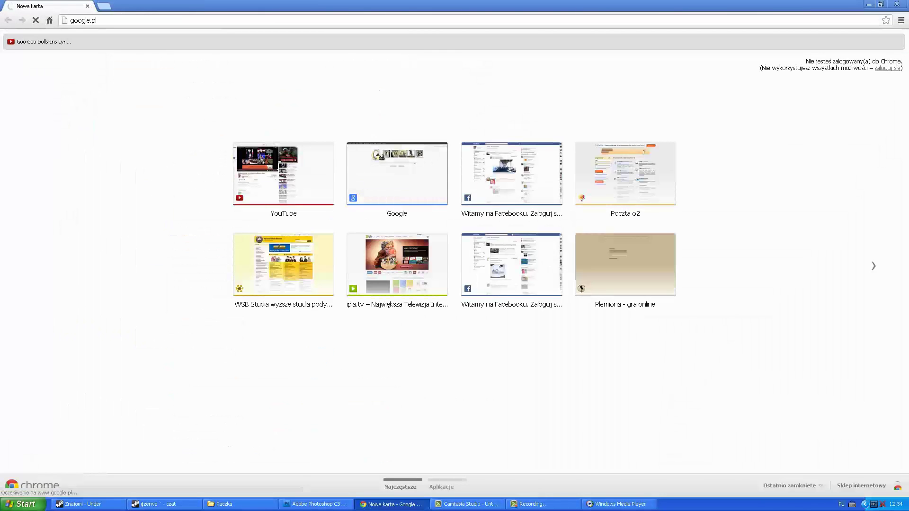
Search Google Images for 'left 4 dead png' and save a character image
{"action": "type", "text": "left 4 dead png"}
{"action": "key", "text": "Return"}
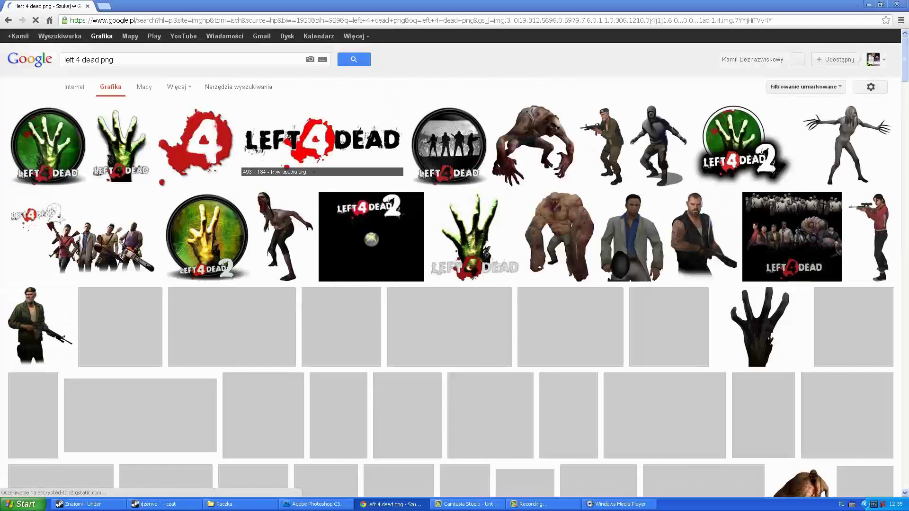
{"action": "left_click", "coordinate": [533, 147]}
{"action": "right_click", "coordinate": [308, 284]}
{"action": "left_click", "coordinate": [341, 364]}
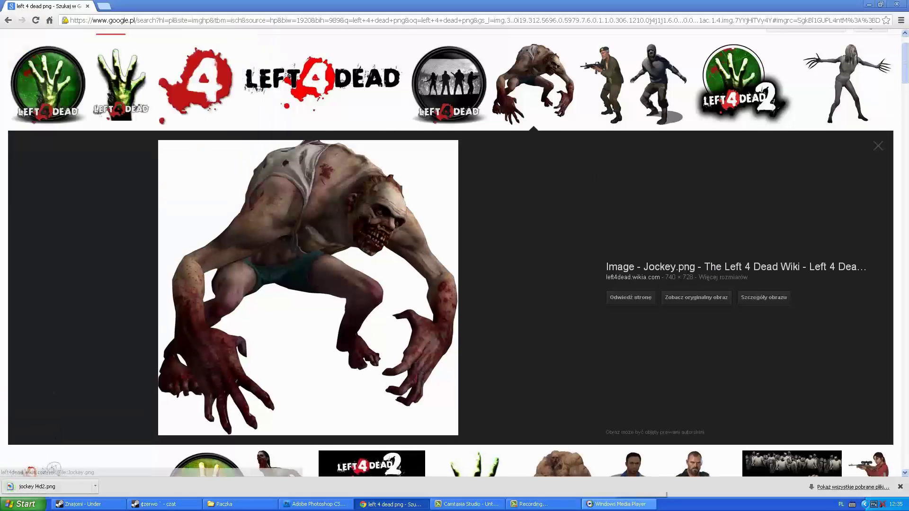
{"action": "type", "text": "jo"}
Place the Jockey image in Photoshop and cycle through its layer blend modes
{"action": "key", "text": "Return"}
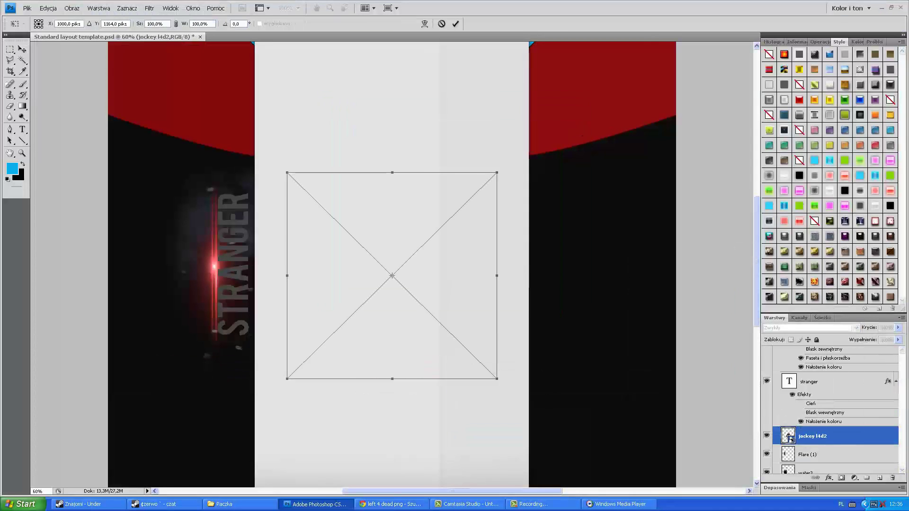
{"action": "key", "text": "m"}
{"action": "left_click", "coordinate": [810, 327]}
{"action": "left_click", "coordinate": [786, 157]}
{"action": "key", "text": "Down"}
{"action": "key", "text": "Down"}
{"action": "key", "text": "Down"}
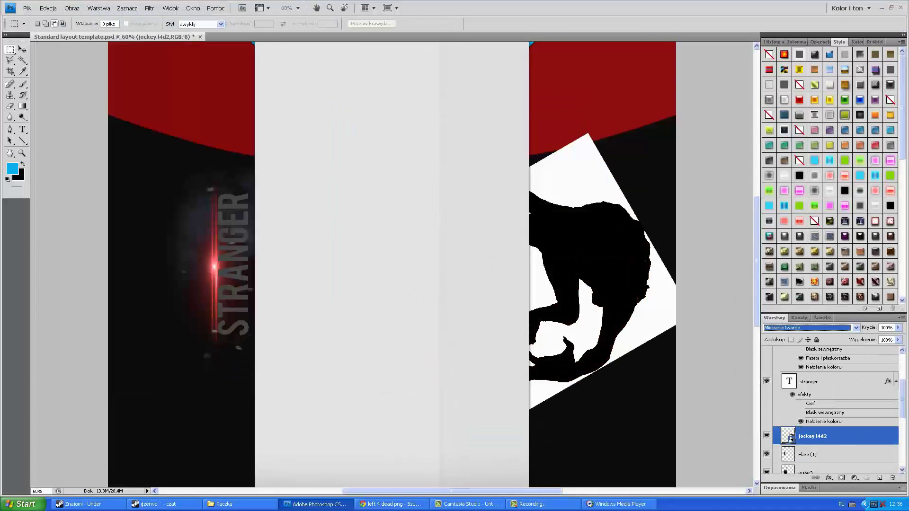
{"action": "key", "text": "Down"}
Save the hooded Hunter image from the results and add a new empty Photoshop layer
{"action": "key", "text": "alt+Tab"}
{"action": "scroll", "coordinate": [455, 251], "scroll_direction": "down", "scroll_amount": 1}
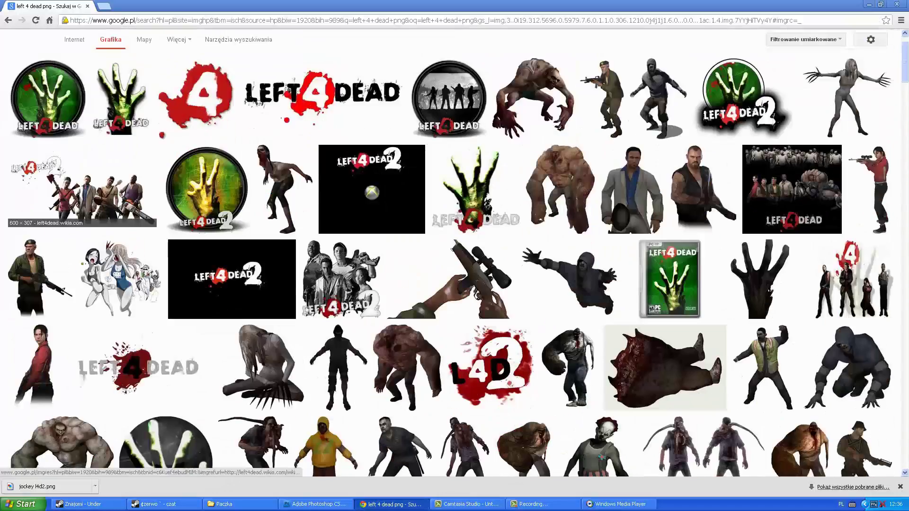
{"action": "scroll", "coordinate": [454, 251], "scroll_direction": "down", "scroll_amount": 4}
{"action": "scroll", "coordinate": [251, 223], "scroll_direction": "down", "scroll_amount": 5}
{"action": "left_click", "coordinate": [341, 75]}
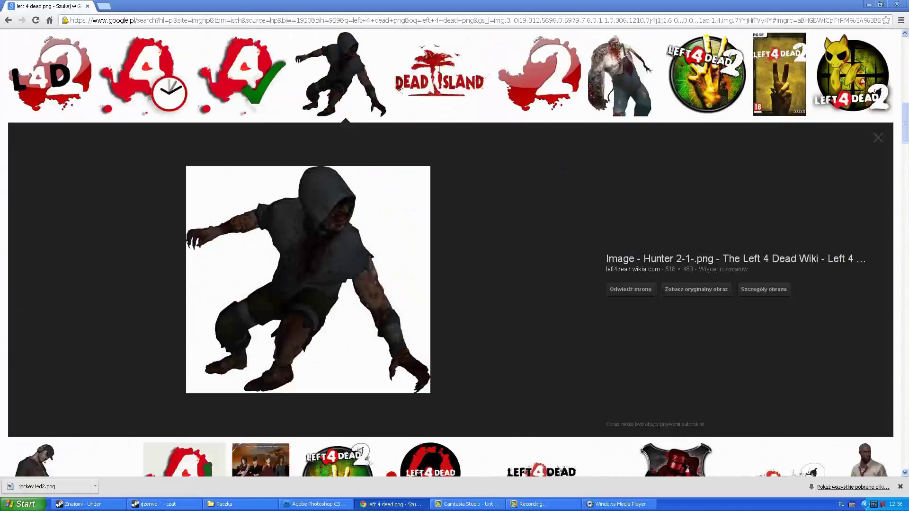
{"action": "right_click", "coordinate": [342, 238]}
{"action": "left_click", "coordinate": [364, 250]}
{"action": "key", "text": "Return"}
{"action": "key", "text": "alt+Tab"}
{"action": "key", "text": "ctrl+shift+n"}
Turn the new layer into a smart object holding the Hunter image and transform it
{"action": "right_click", "coordinate": [762, 436]}
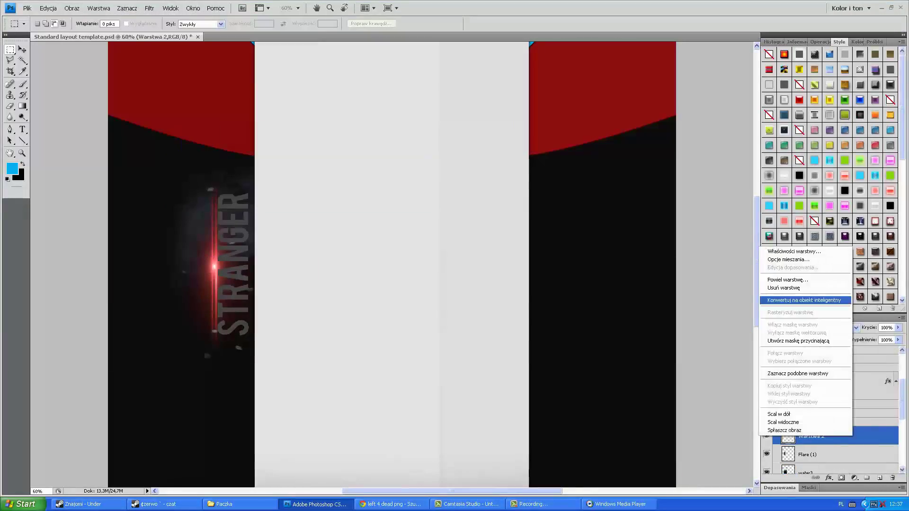
{"action": "left_click", "coordinate": [804, 301]}
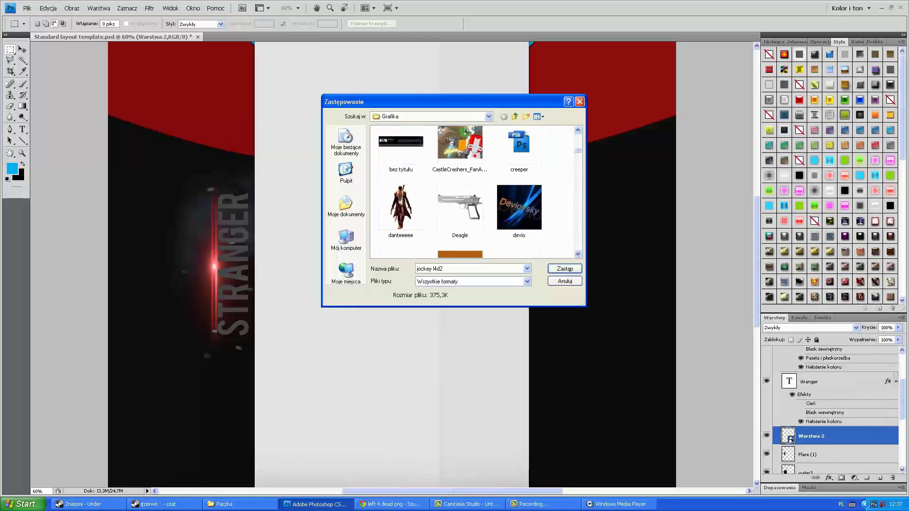
{"action": "key", "text": "Return"}
{"action": "key", "text": "ctrl+t"}
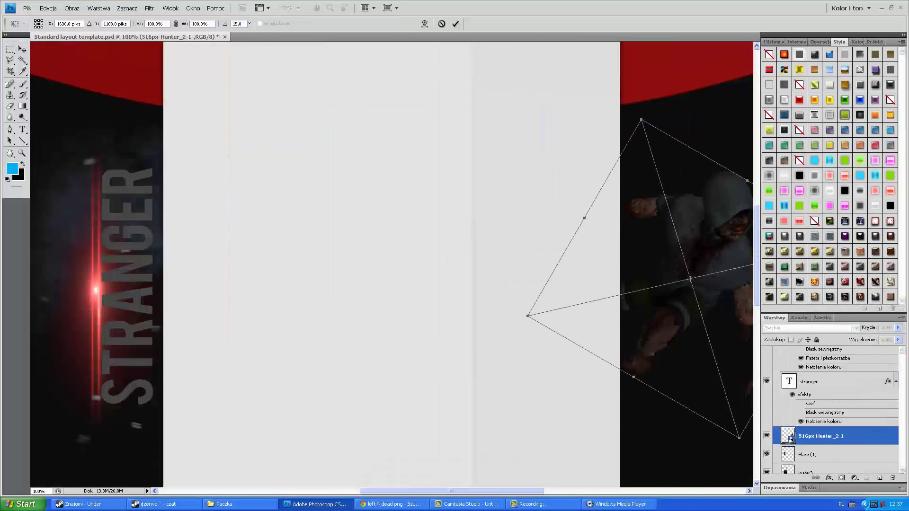
{"action": "key", "text": "Return"}
{"action": "key", "text": "m"}
{"action": "left_click", "coordinate": [37, 491]}
{"action": "type", "text": "600"}
{"action": "key", "text": "Return"}
{"action": "type", "text": "60"}
{"action": "key", "text": "Return"}
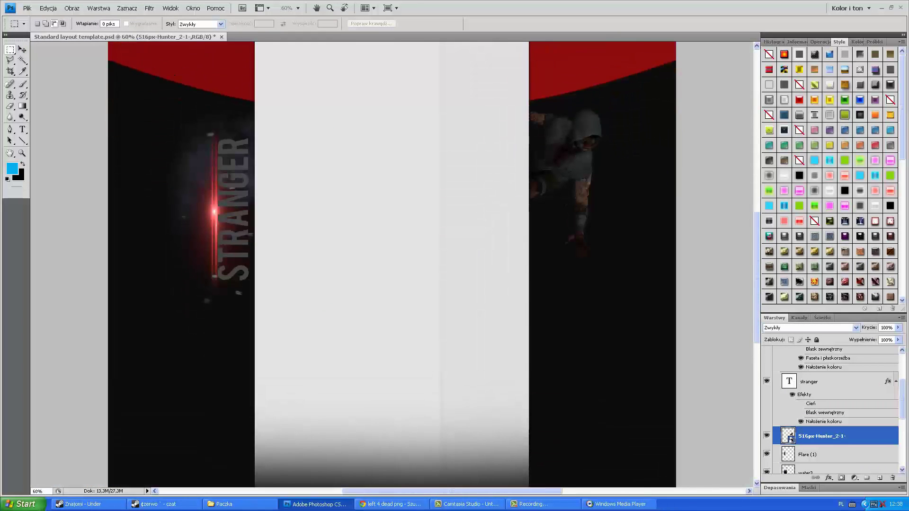
{"action": "key", "text": "t"}
{"action": "type", "text": "Sub bro!"}
Move the SUB BRO! text beside the Hunter and give it a Bevel and Emboss
{"action": "mouse_move", "coordinate": [608, 313]}
{"action": "left_mouse_down"}
{"action": "mouse_move", "coordinate": [626, 189]}
{"action": "mouse_move", "coordinate": [651, 160]}
{"action": "left_mouse_up"}
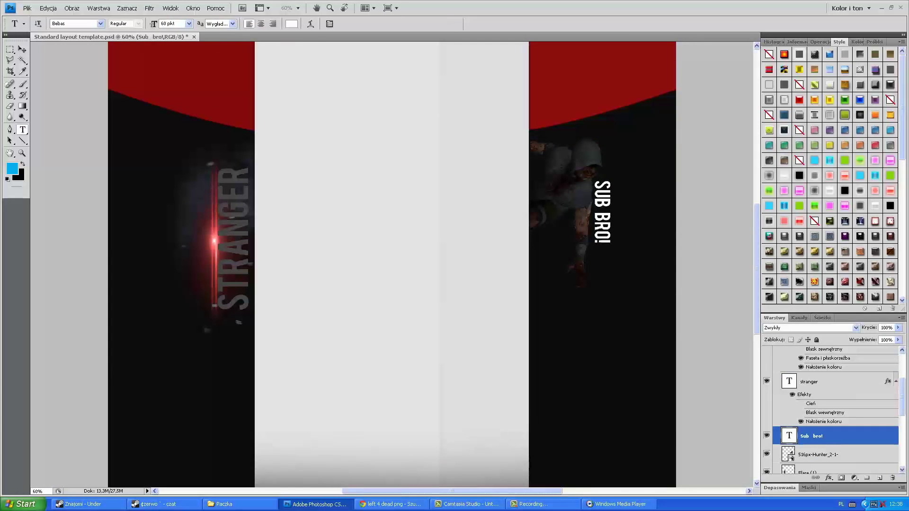
{"action": "double_click", "coordinate": [852, 437]}
{"action": "left_click", "coordinate": [349, 289]}
{"action": "left_click", "coordinate": [645, 242]}
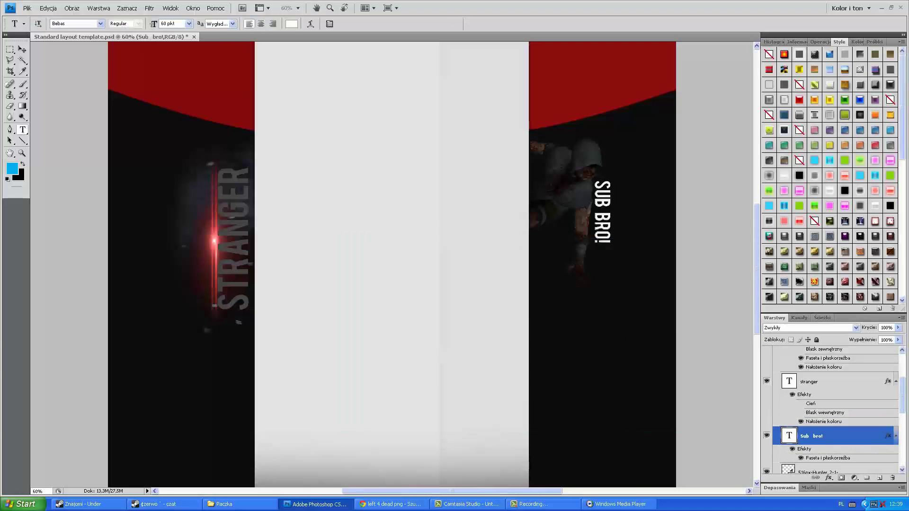
{"action": "scroll", "coordinate": [393, 237], "scroll_direction": "up", "scroll_amount": 5}
{"action": "left_click", "coordinate": [841, 396]}
Try green, then red Gradient Overlay presets on the red panel shape
{"action": "double_click", "coordinate": [852, 397]}
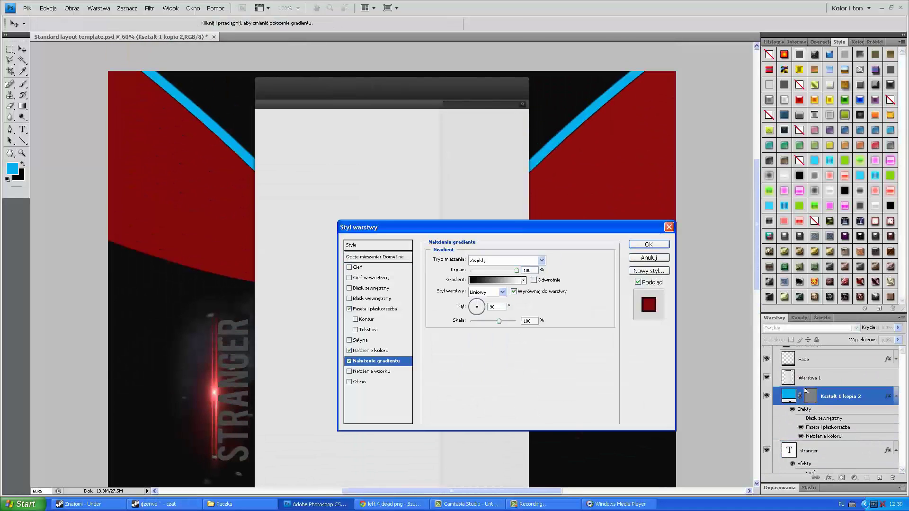
{"action": "left_click", "coordinate": [497, 281]}
{"action": "left_click", "coordinate": [478, 296]}
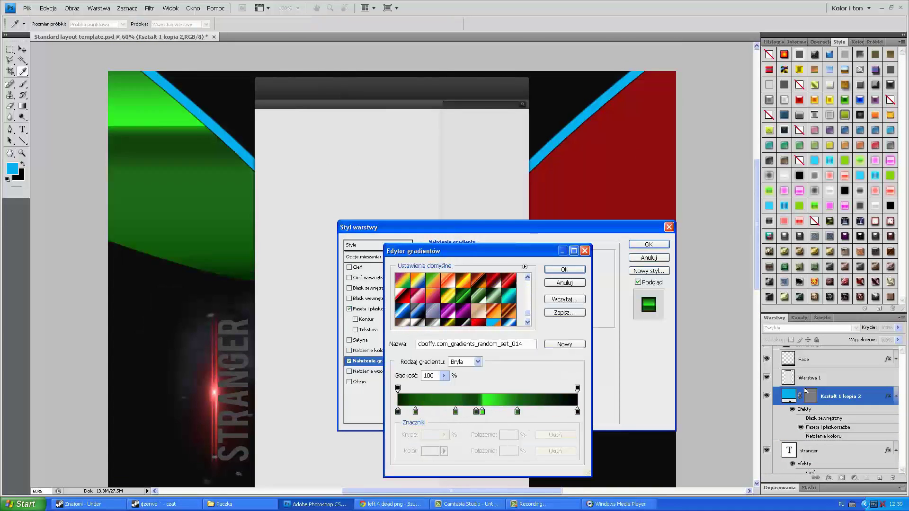
{"action": "left_click", "coordinate": [564, 270]}
{"action": "left_click", "coordinate": [649, 245]}
Try ES Emerald Dragon 07, then disable the gradient and test pattern overlay and bevel texture
{"action": "double_click", "coordinate": [826, 445]}
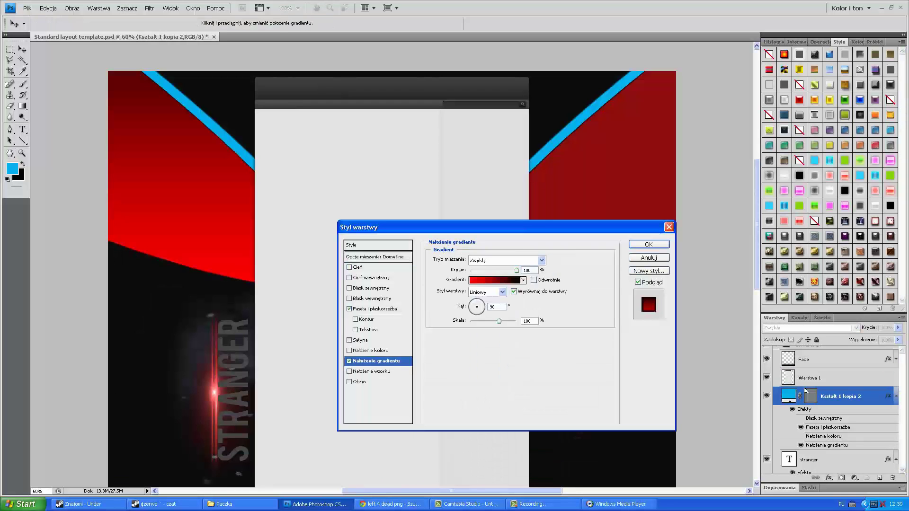
{"action": "left_click", "coordinate": [494, 280]}
{"action": "left_click", "coordinate": [417, 299]}
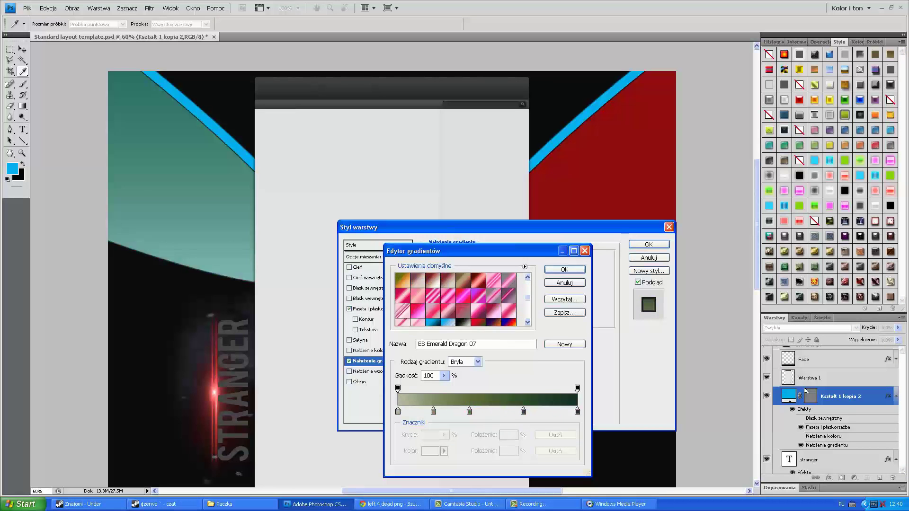
{"action": "left_click", "coordinate": [402, 296]}
{"action": "left_click", "coordinate": [564, 283]}
{"action": "left_click", "coordinate": [349, 371]}
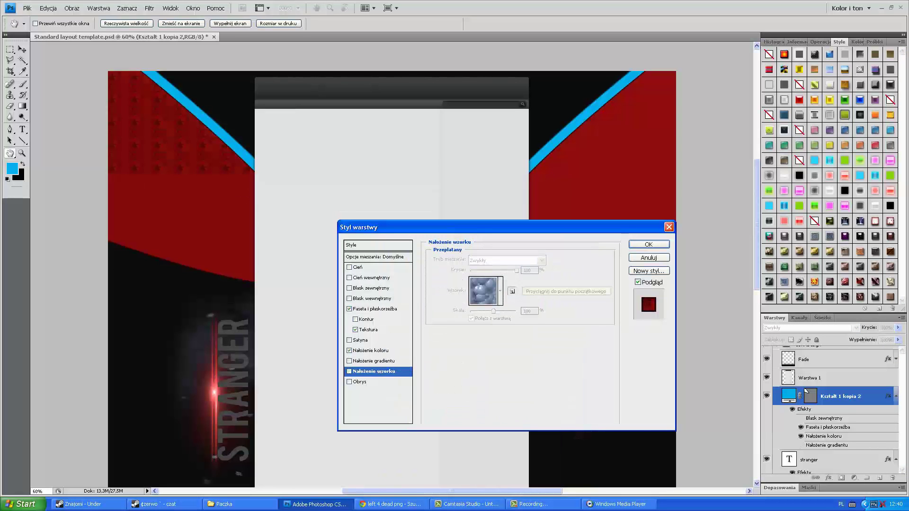
{"action": "left_click", "coordinate": [370, 329]}
{"action": "left_click_drag", "start_coordinate": [475, 290], "coordinate": [465, 299]}
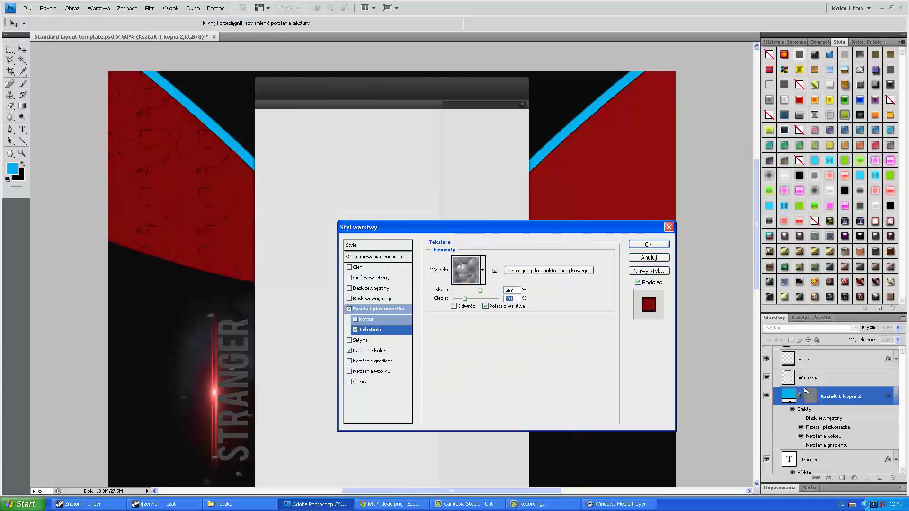
{"action": "left_click", "coordinate": [649, 244]}
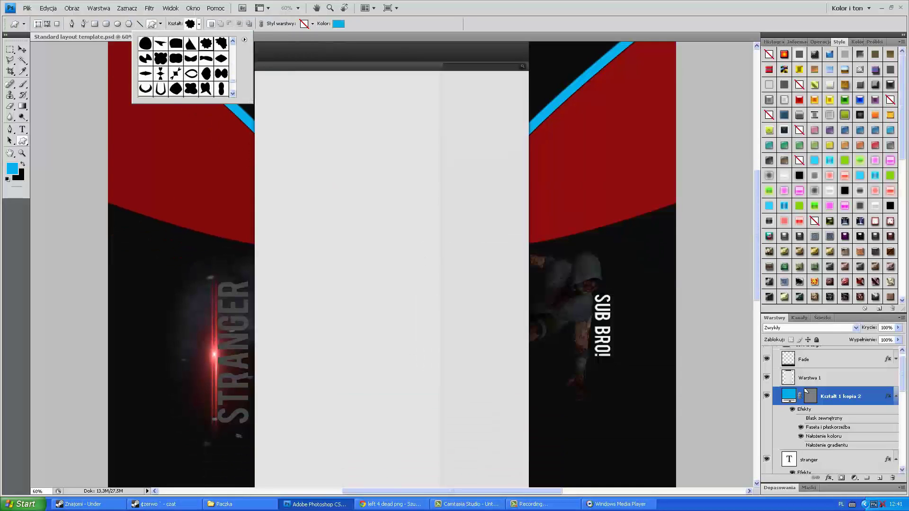
Write YOU on the left red panel with the Type tool
{"action": "scroll", "coordinate": [184, 67], "scroll_direction": "down", "scroll_amount": 3}
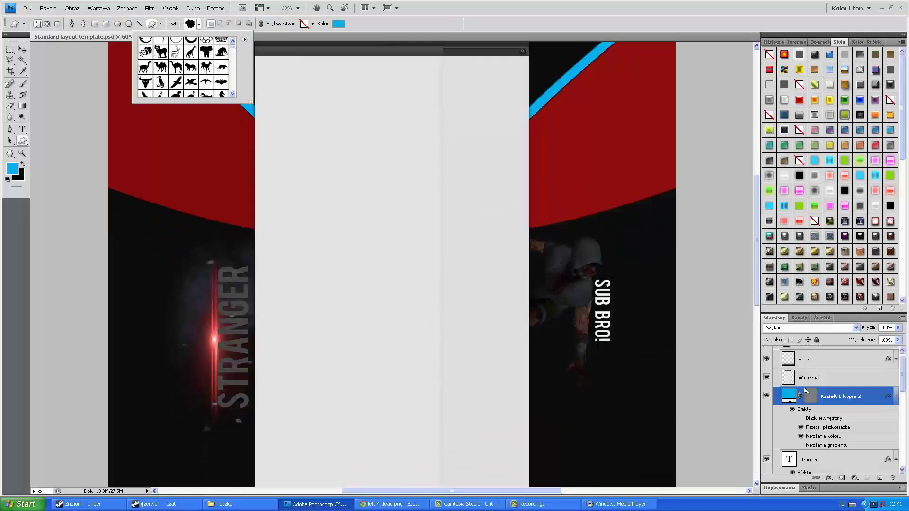
{"action": "key", "text": "t"}
{"action": "left_click", "coordinate": [192, 164]}
{"action": "type", "text": "YOU"}
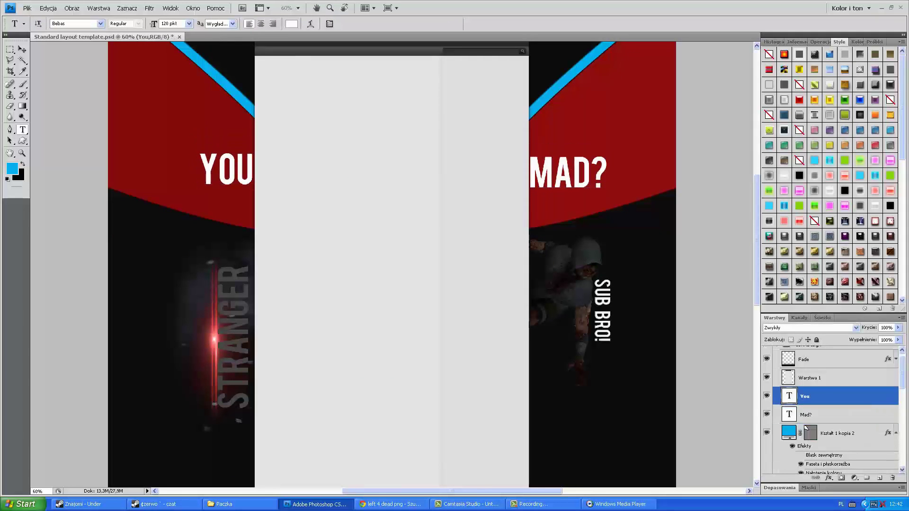
Paste the copied layer style onto YOU and MAD?, making both grey with inner glow
{"action": "left_click", "coordinate": [829, 415], "text": "ctrl"}
{"action": "left_click", "coordinate": [844, 191]}
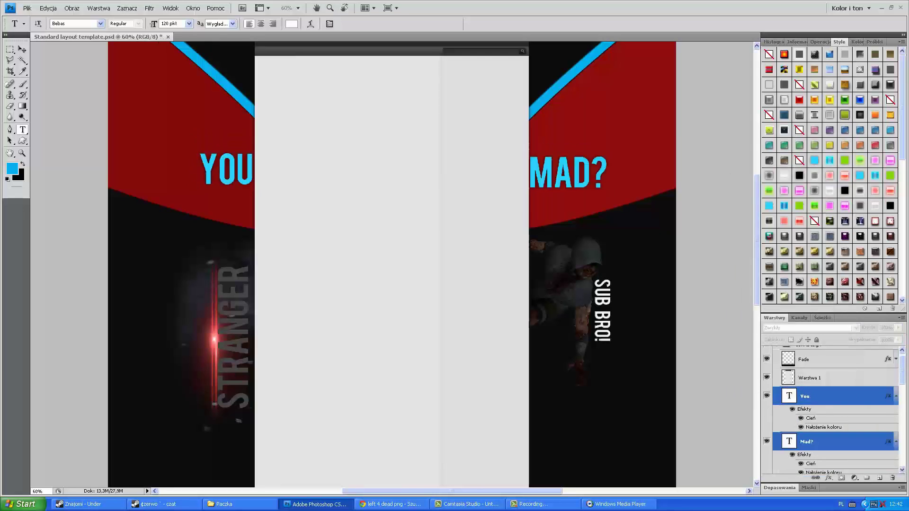
{"action": "left_click", "coordinate": [814, 191]}
{"action": "double_click", "coordinate": [833, 396]}
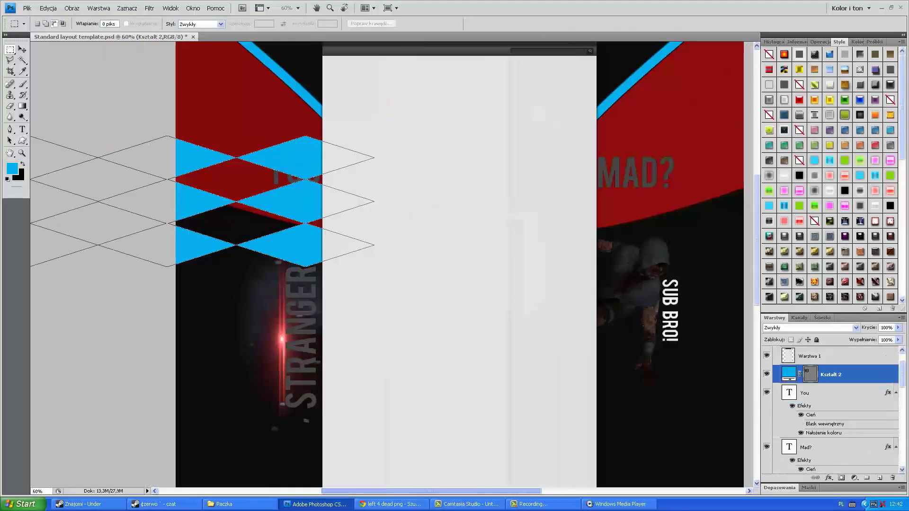
Fit the diamond shape onto the left panel beneath YOU, then delete it
{"action": "right_click", "coordinate": [234, 203]}
{"action": "left_click", "coordinate": [284, 266]}
{"action": "left_click_drag", "start_coordinate": [313, 246], "coordinate": [216, 124]}
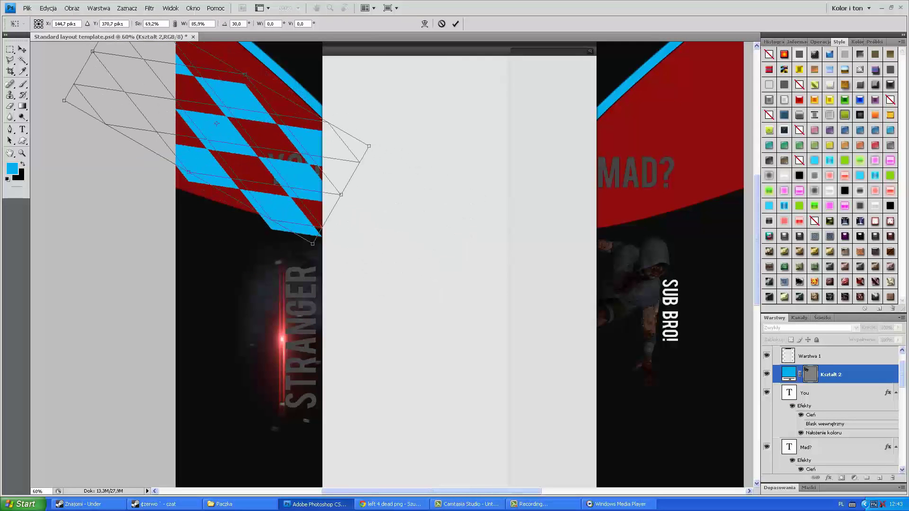
{"action": "key", "text": "Return"}
{"action": "key", "text": "ctrl+bracketleft"}
{"action": "key", "text": "ctrl+bracketleft"}
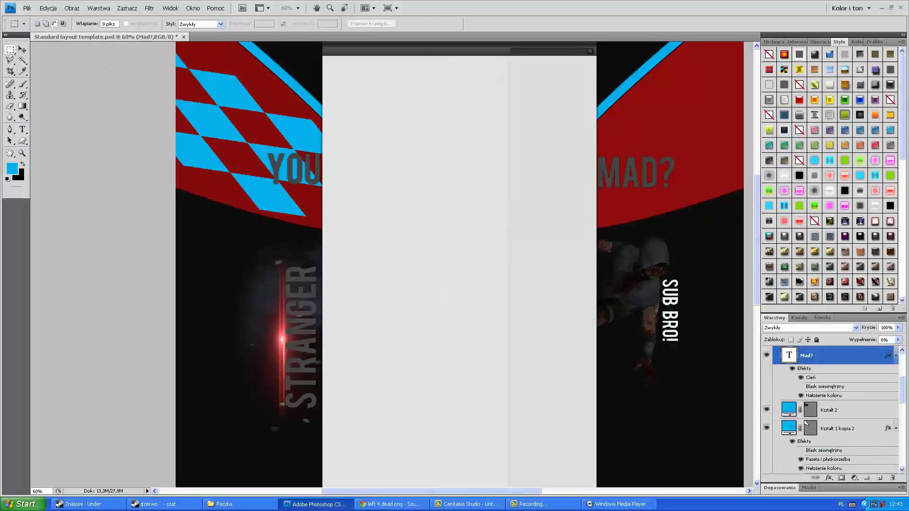
{"action": "key", "text": "Delete"}
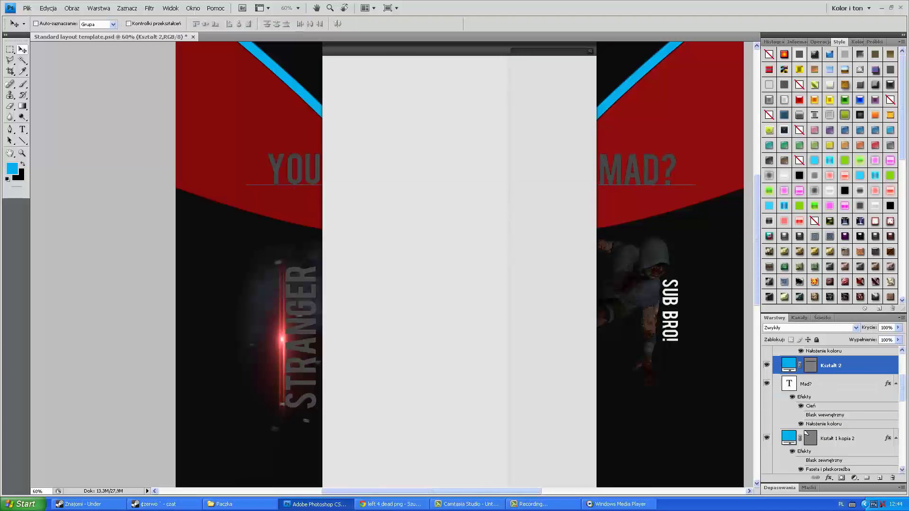
Start adding a coloured stroke in the layer style, then cancel the dialogs
{"action": "left_click", "coordinate": [376, 382]}
{"action": "left_click", "coordinate": [450, 316]}
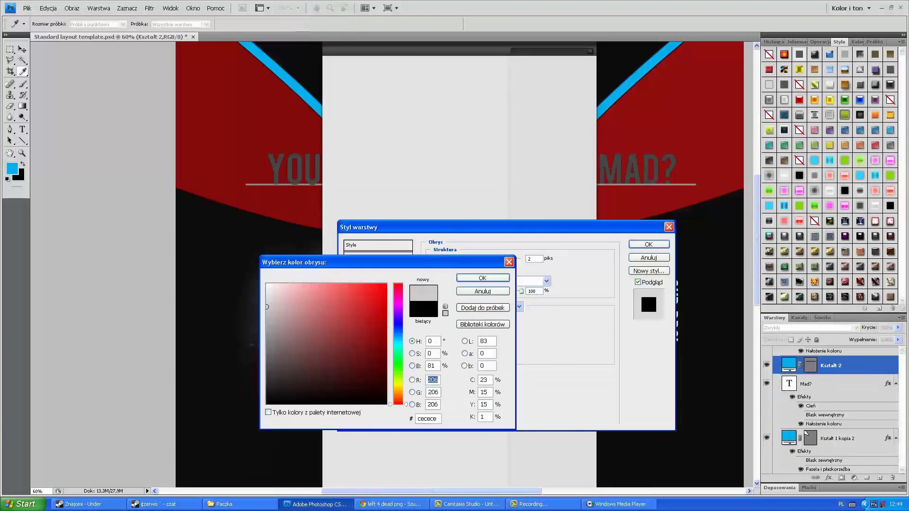
{"action": "key", "text": "Escape"}
{"action": "key", "text": "Escape"}
{"action": "scroll", "coordinate": [459, 266], "scroll_direction": "down", "scroll_amount": 5}
Search Google Images for 'darksiders 2 png' and save a Darksiders II image
{"action": "key", "text": "alt+Tab"}
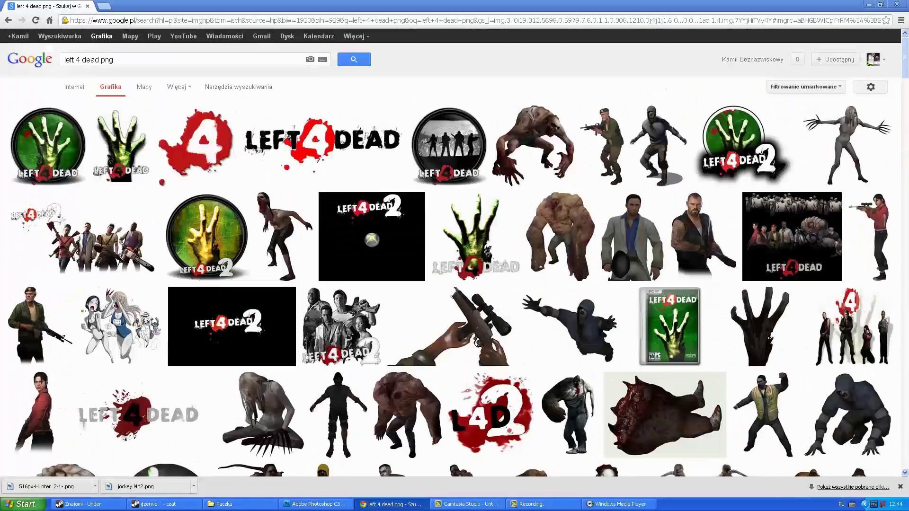
{"action": "type", "text": "darksiders 2 png"}
{"action": "key", "text": "Return"}
{"action": "left_click", "coordinate": [843, 152]}
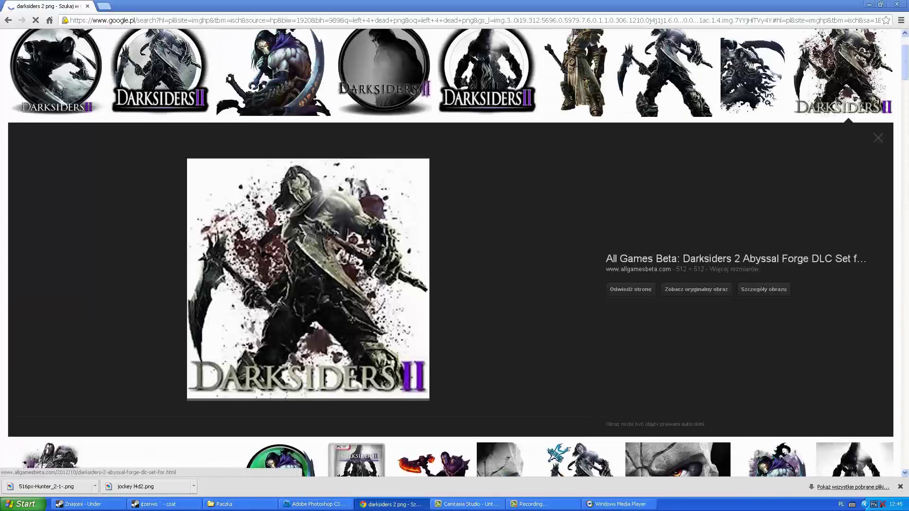
{"action": "right_click", "coordinate": [321, 201]}
{"action": "left_click", "coordinate": [355, 270]}
{"action": "left_click", "coordinate": [244, 162]}
{"action": "left_click", "coordinate": [315, 504]}
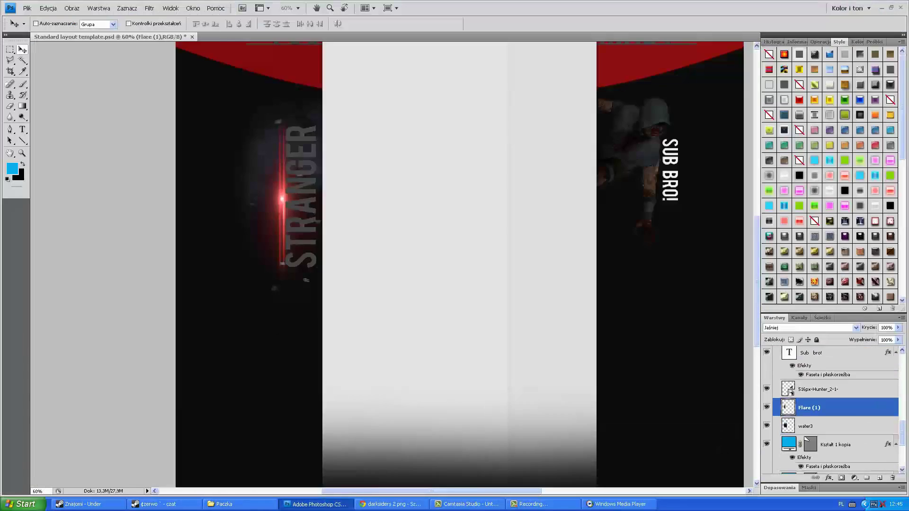
Place the ds2 Darksiders II image, rotated -45° and moved left below STRANGER
{"action": "left_click", "coordinate": [27, 8]}
{"action": "left_click", "coordinate": [47, 156]}
{"action": "double_click", "coordinate": [401, 199]}
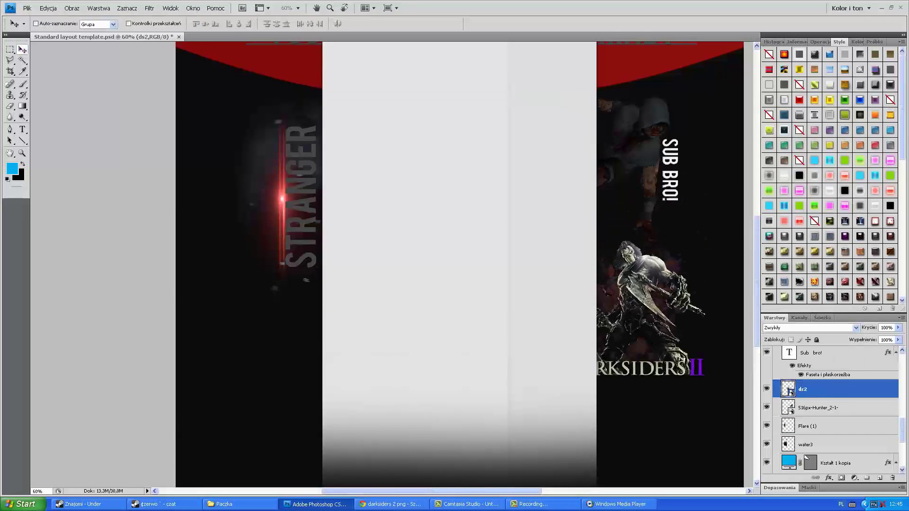
{"action": "key", "text": "ctrl+t"}
{"action": "mouse_move", "coordinate": [561, 407]}
{"action": "left_mouse_down"}
{"action": "mouse_move", "coordinate": [534, 294]}
{"action": "mouse_move", "coordinate": [532, 321]}
{"action": "left_mouse_up"}
{"action": "left_click_drag", "start_coordinate": [651, 322], "coordinate": [151, 347]}
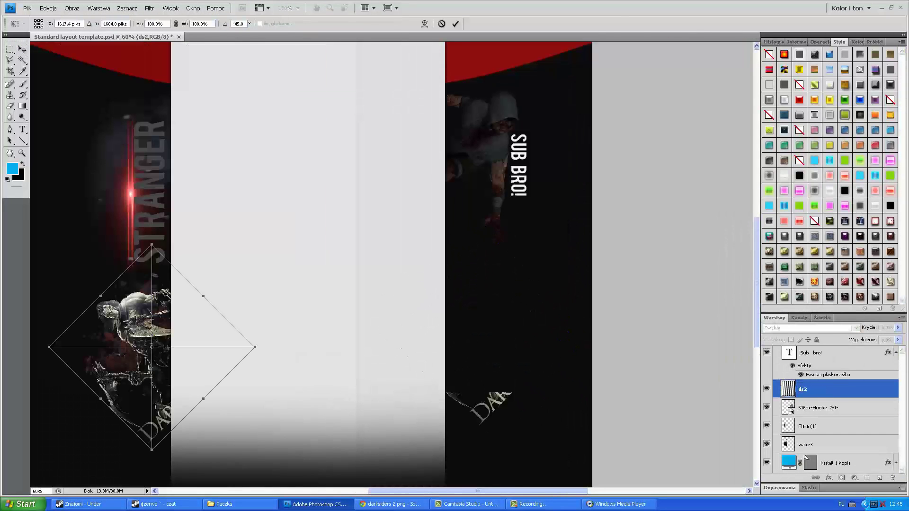
{"action": "key", "text": "Return"}
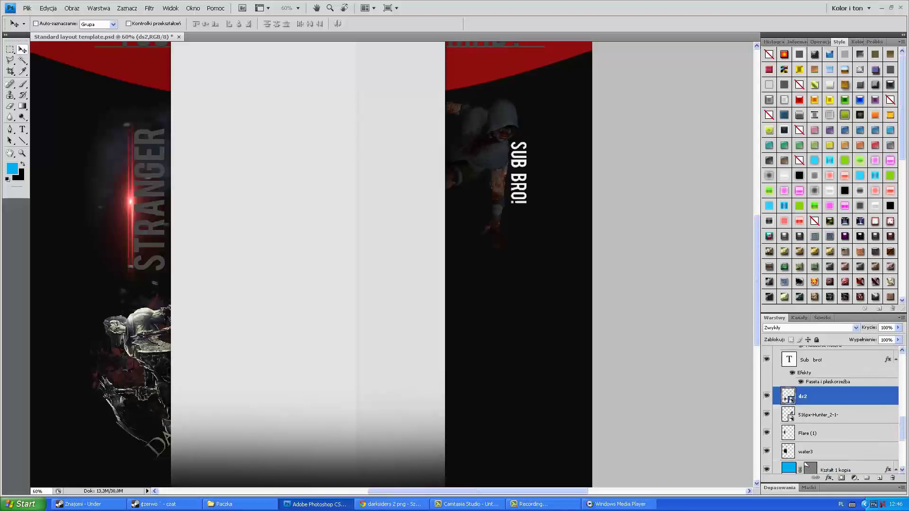
Select the layer beneath ds2 and switch to the Eraser to clean its edges
{"action": "key", "text": "alt+bracketleft"}
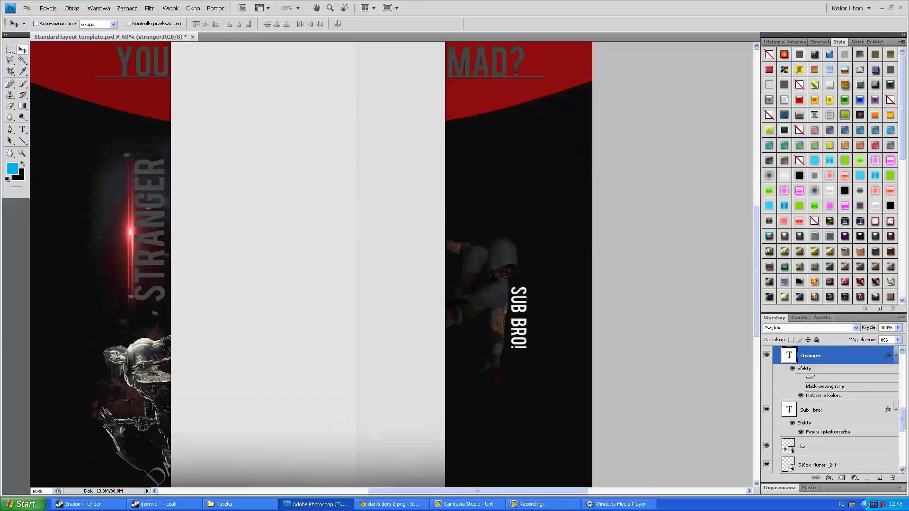
{"action": "key", "text": "e"}
{"action": "right_click", "coordinate": [827, 392]}
{"action": "key", "text": "Escape"}
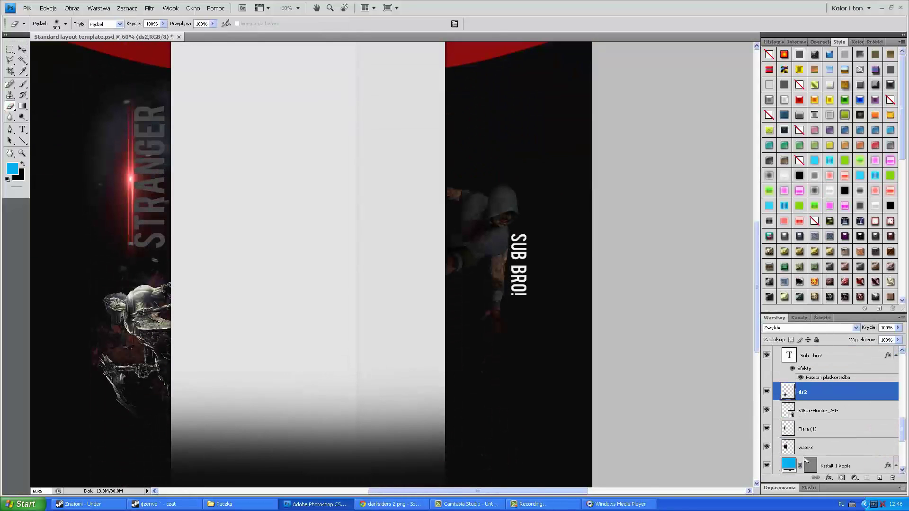
Add the powder2 smoke as a smart object near SUB BRO!, blended as Screen
{"action": "key", "text": "ctrl+shift+n"}
{"action": "key", "text": "Return"}
{"action": "right_click", "coordinate": [827, 429]}
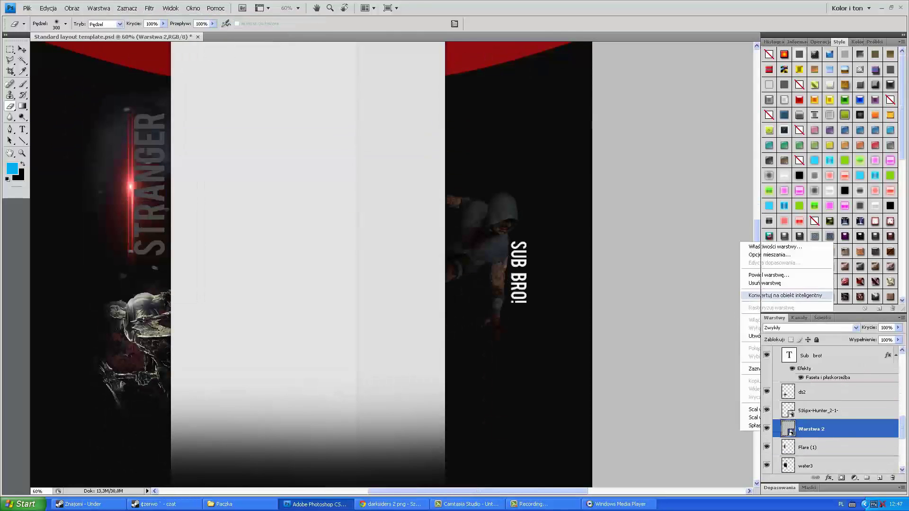
{"action": "left_click", "coordinate": [786, 284]}
{"action": "double_click", "coordinate": [389, 146]}
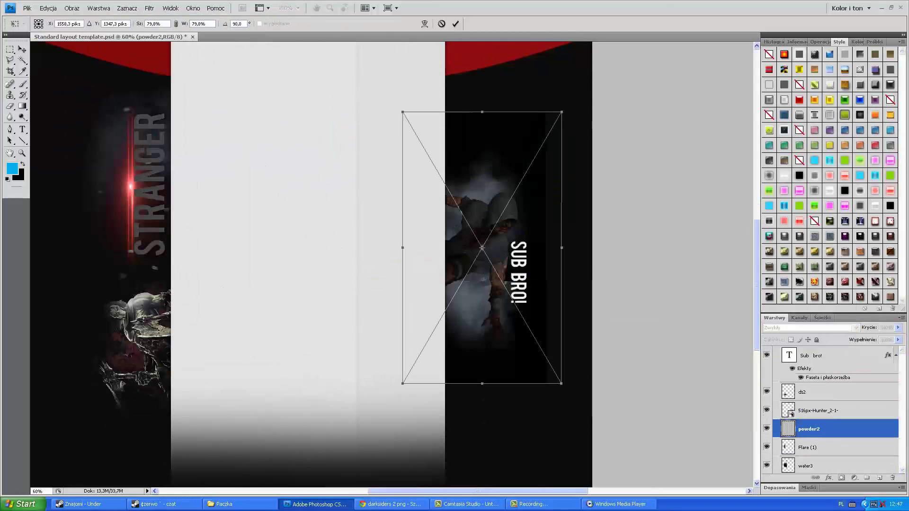
{"action": "key", "text": "Return"}
{"action": "key", "text": "m"}
{"action": "left_click", "coordinate": [810, 327]}
{"action": "left_click", "coordinate": [776, 175]}
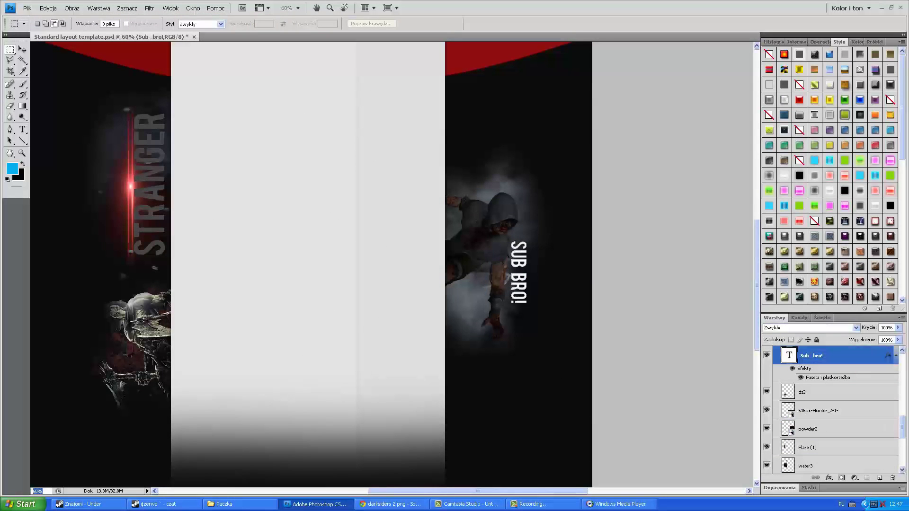
{"action": "key", "text": "ctrl+minus"}
{"action": "key", "text": "ctrl+minus"}
Draw a rotated swirl on the upper left panel with a dark red gradient, satin and stroke
{"action": "key", "text": "u"}
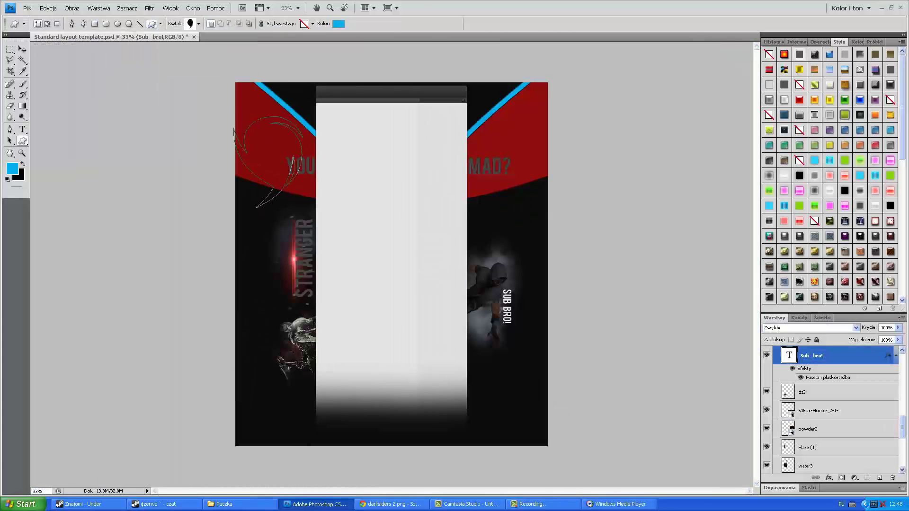
{"action": "left_click_drag", "start_coordinate": [246, 94], "coordinate": [312, 170]}
{"action": "key", "text": "ctrl+t"}
{"action": "right_click", "coordinate": [280, 178]}
{"action": "left_click", "coordinate": [303, 222]}
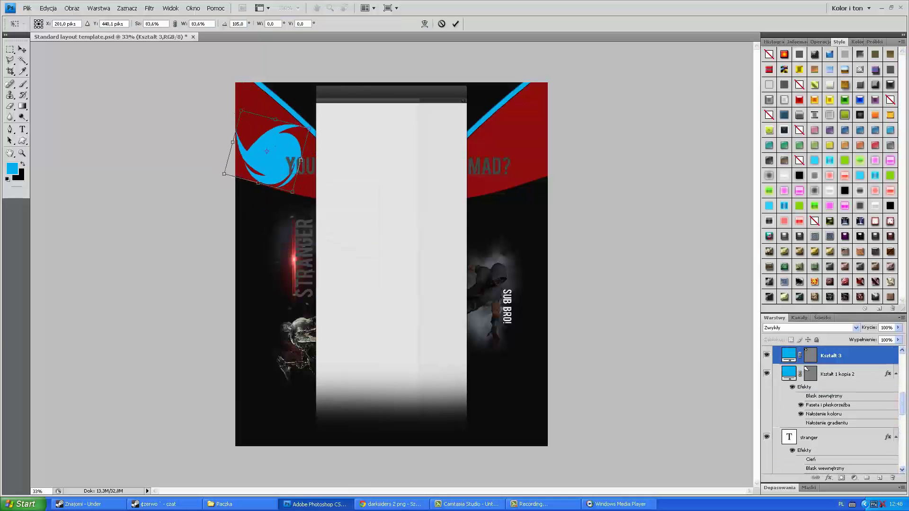
{"action": "double_click", "coordinate": [862, 356]}
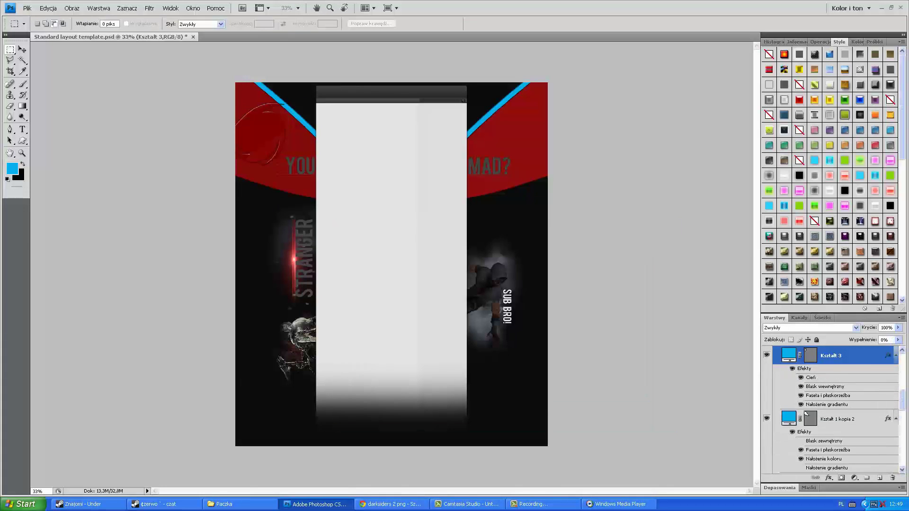
Duplicate the swirl and move the copy onto the right red panel
{"action": "right_click", "coordinate": [282, 147]}
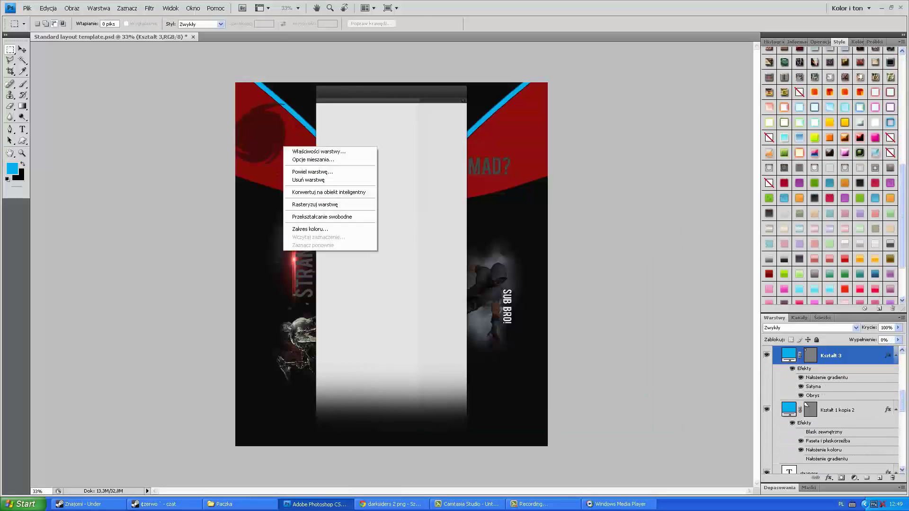
{"action": "left_click", "coordinate": [308, 212]}
{"action": "right_click", "coordinate": [253, 125]}
{"action": "left_click", "coordinate": [308, 188]}
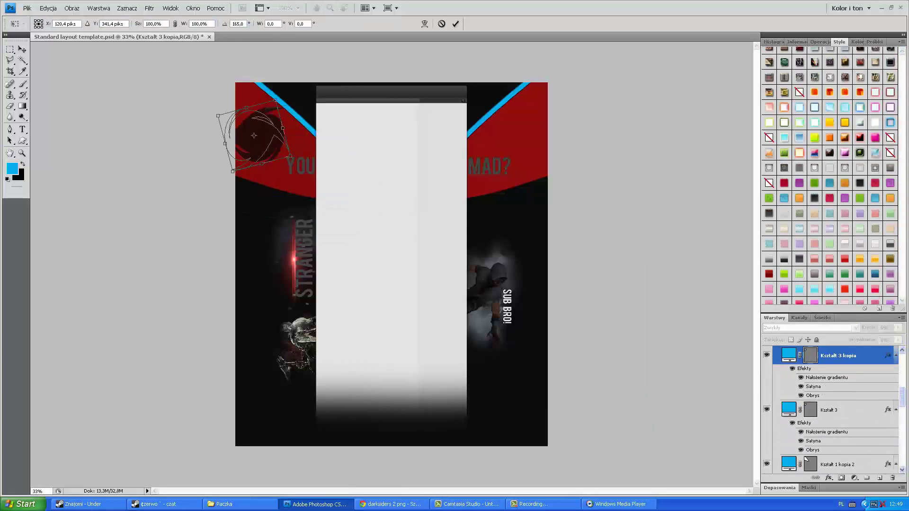
{"action": "left_click_drag", "start_coordinate": [254, 136], "coordinate": [517, 132]}
{"action": "key", "text": "Return"}
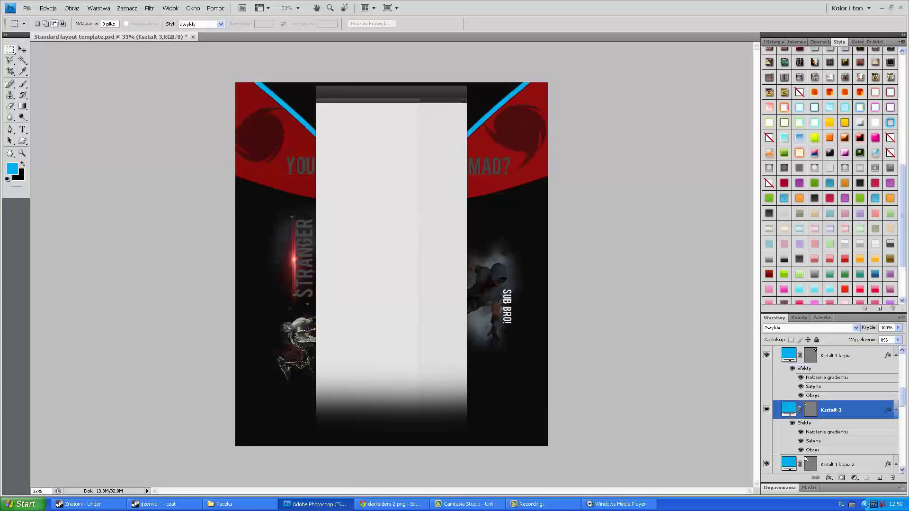
Select the Kształt 1 kopia 2 layer and browse the custom shape choices
{"action": "left_click", "coordinate": [806, 458]}
{"action": "key", "text": "u"}
{"action": "left_click", "coordinate": [198, 23]}
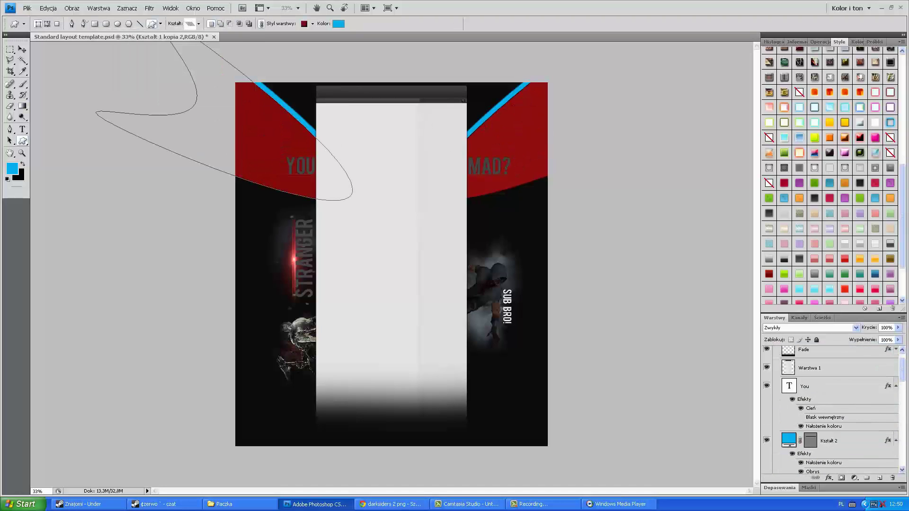
{"action": "key", "text": "v"}
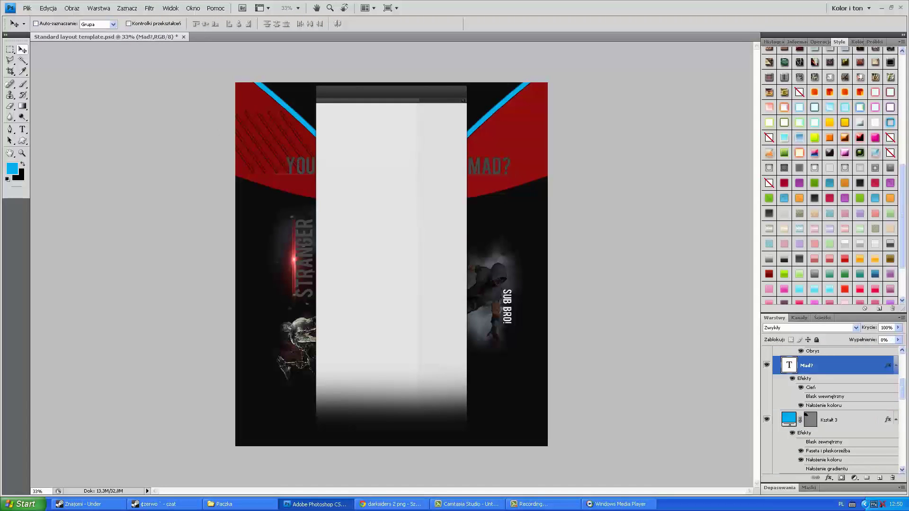
{"action": "right_click", "coordinate": [833, 420]}
{"action": "left_click", "coordinate": [782, 263]}
{"action": "key", "text": "Return"}
{"action": "key", "text": "ctrl+t"}
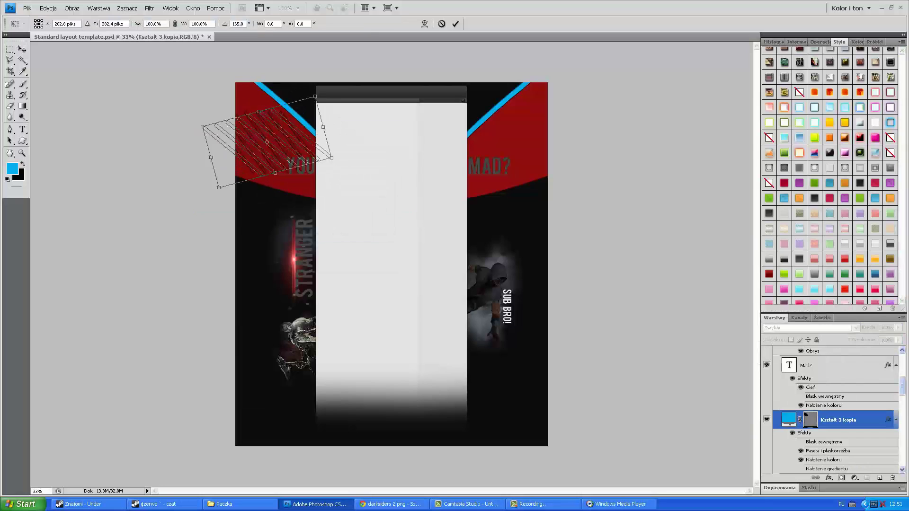
{"action": "left_click_drag", "start_coordinate": [588, 144], "coordinate": [608, 167]}
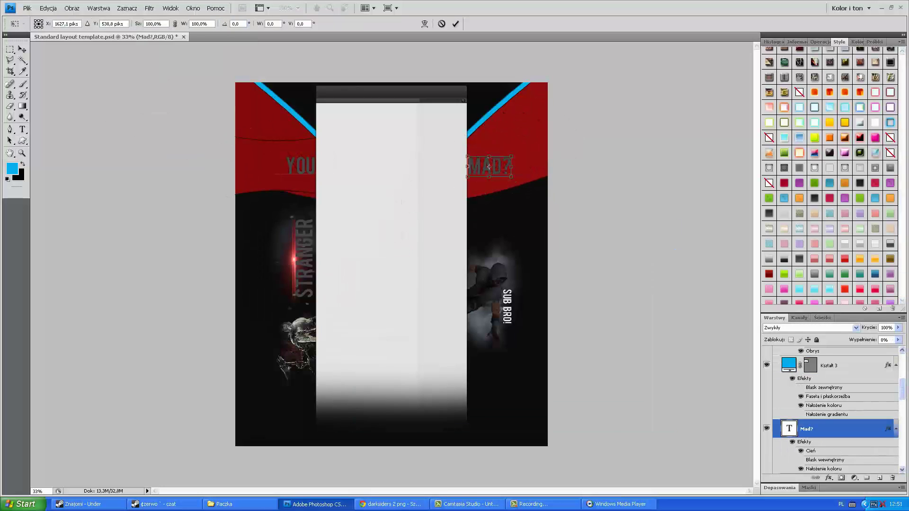
Rotate the upper left Kształt 3 shape and move a copy onto the right red panel
{"action": "right_click", "coordinate": [294, 224]}
{"action": "left_click", "coordinate": [307, 230]}
{"action": "key", "text": "ctrl+t"}
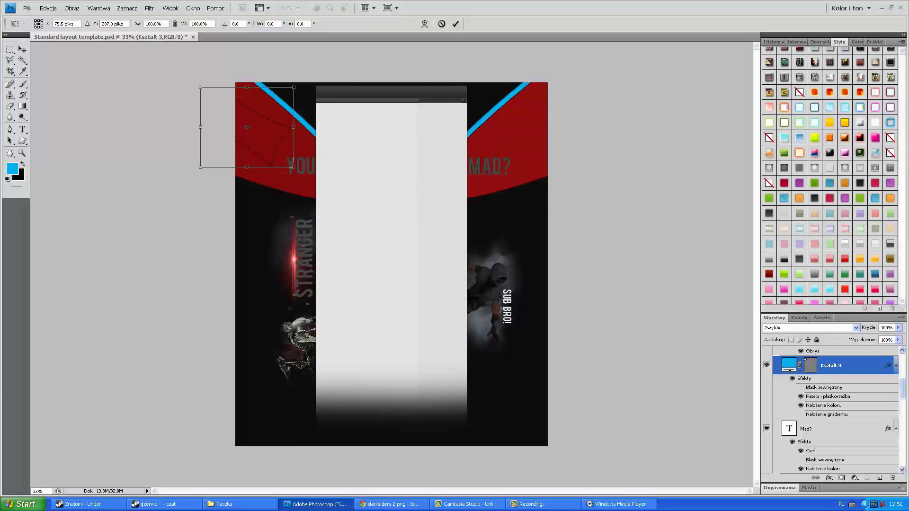
{"action": "key", "text": "Return"}
{"action": "left_click_drag", "start_coordinate": [265, 128], "coordinate": [539, 127]}
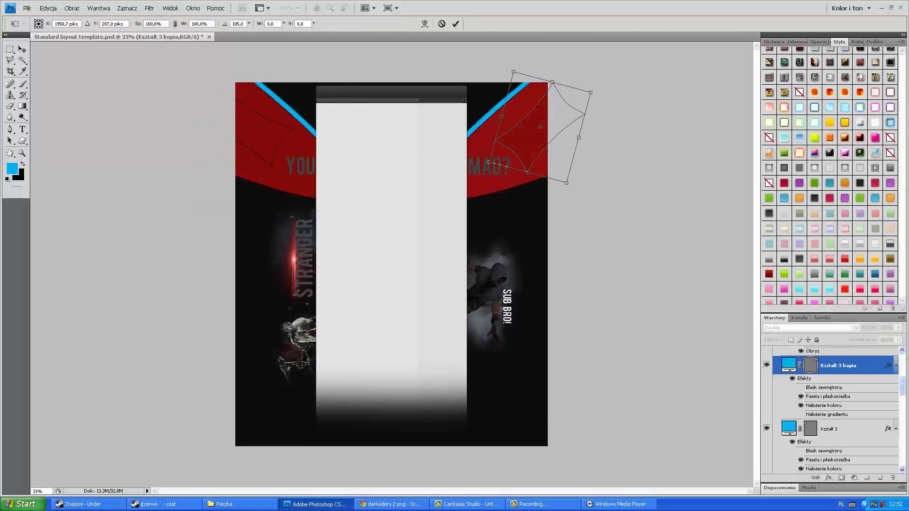
{"action": "key", "text": "Return"}
Adjust the original Kształt 3 shape and give the copy an outline-only style
{"action": "key", "text": "alt+bracketleft"}
{"action": "key", "text": "ctrl+t"}
{"action": "key", "text": "Return"}
{"action": "key", "text": "v"}
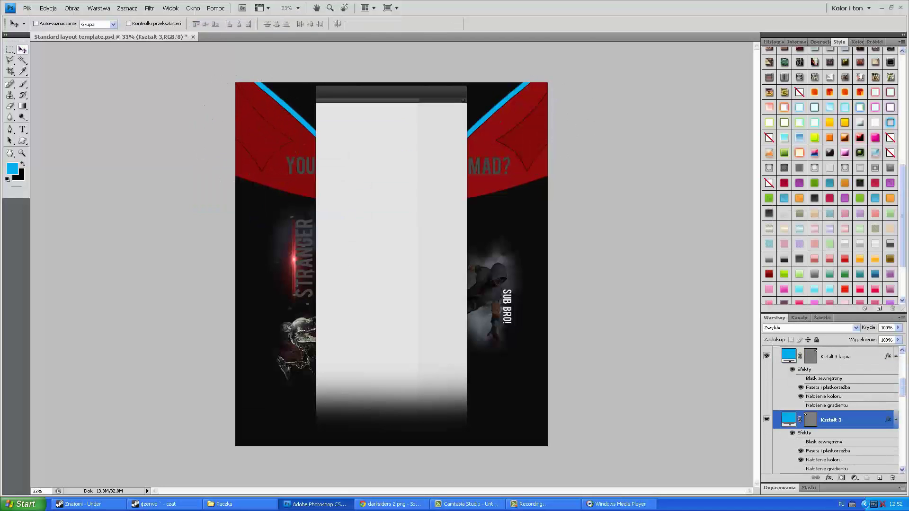
{"action": "key", "text": "alt+bracketright"}
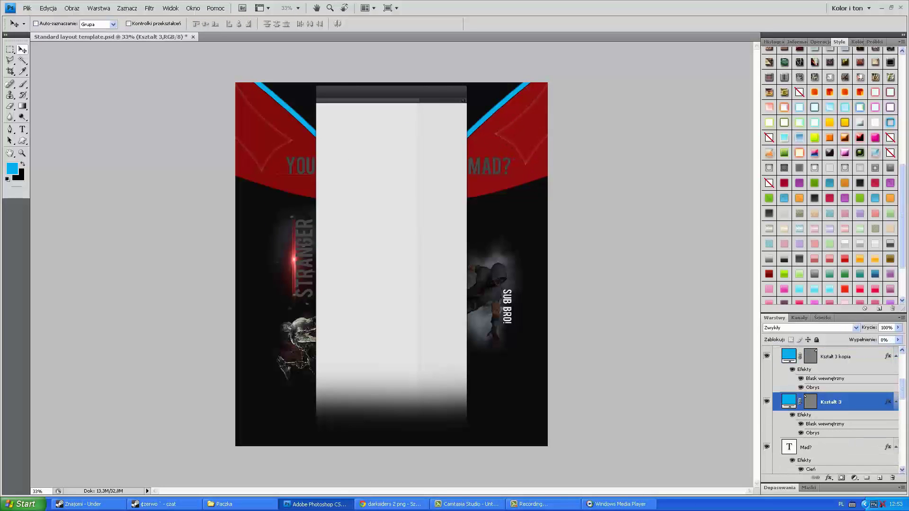